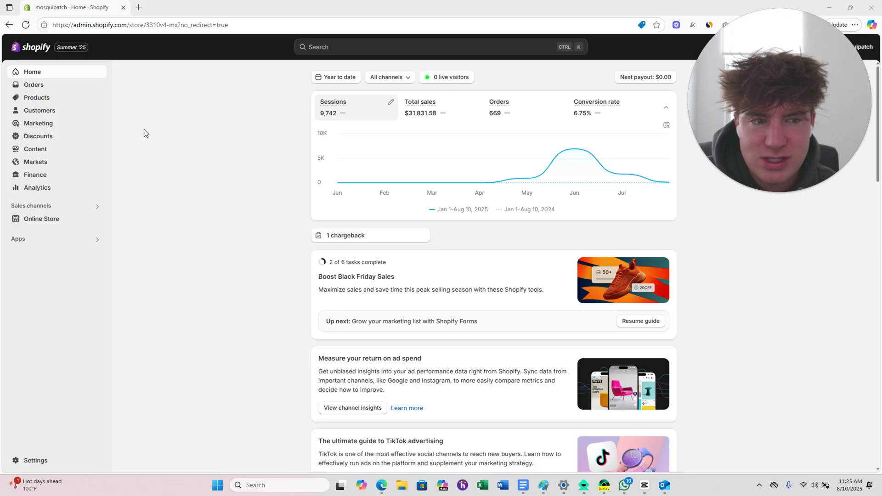
Refresh the store's home dashboard and examine the monthly sessions on the year-to-date chart
key("F5")
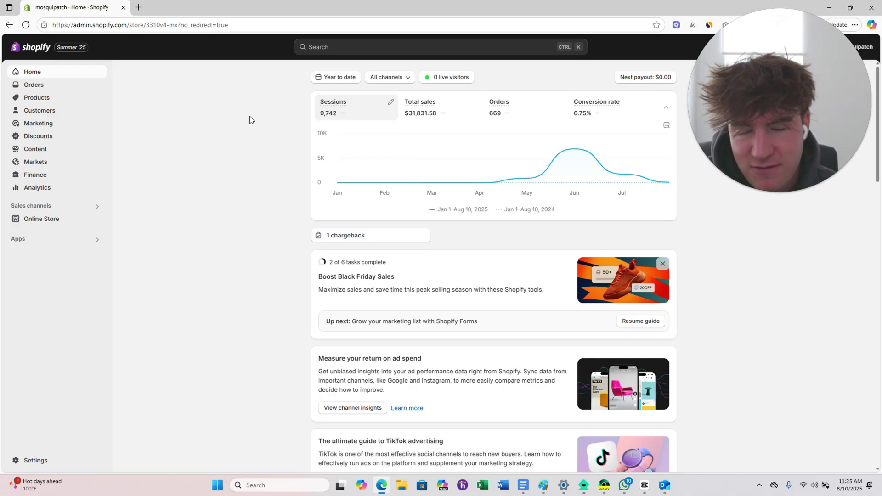
mouse_move(547, 171)
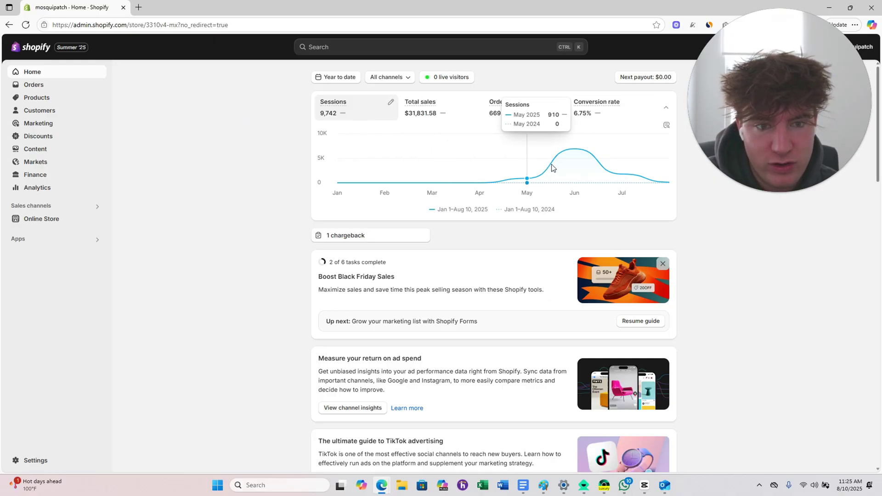
mouse_move(629, 178)
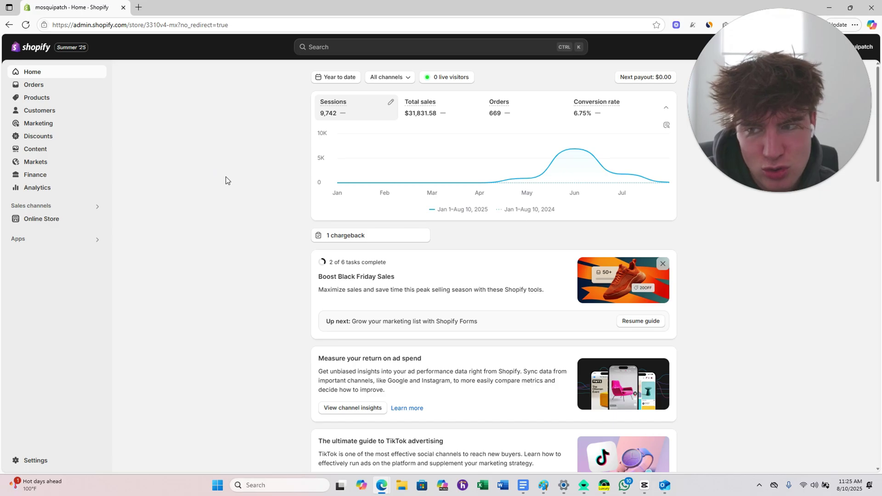
Open the current theme shrine-pro-v1-0-4-1-1 in the theme editor and look over its home page preview
left_click(115, 218)
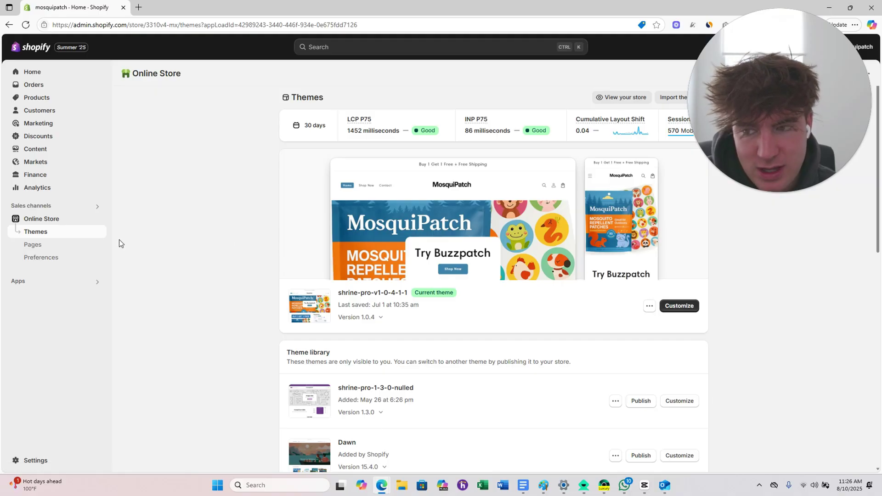
left_click(680, 306)
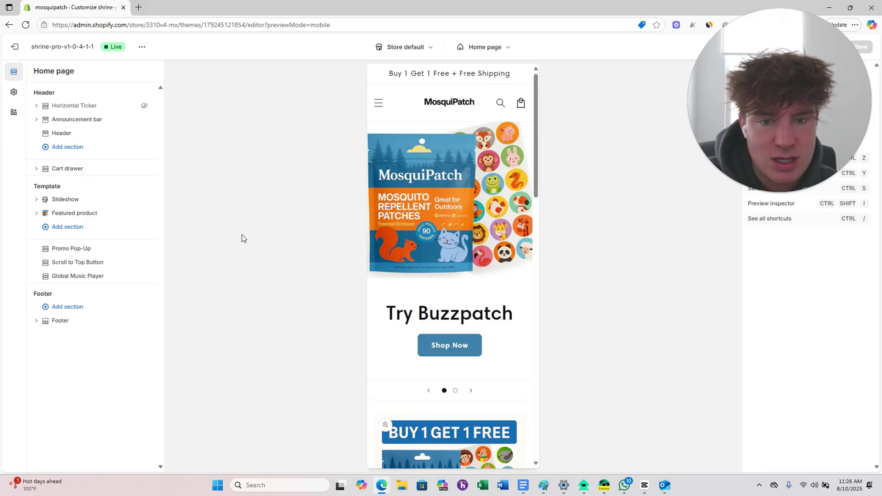
scroll(476, 232, "down", 4)
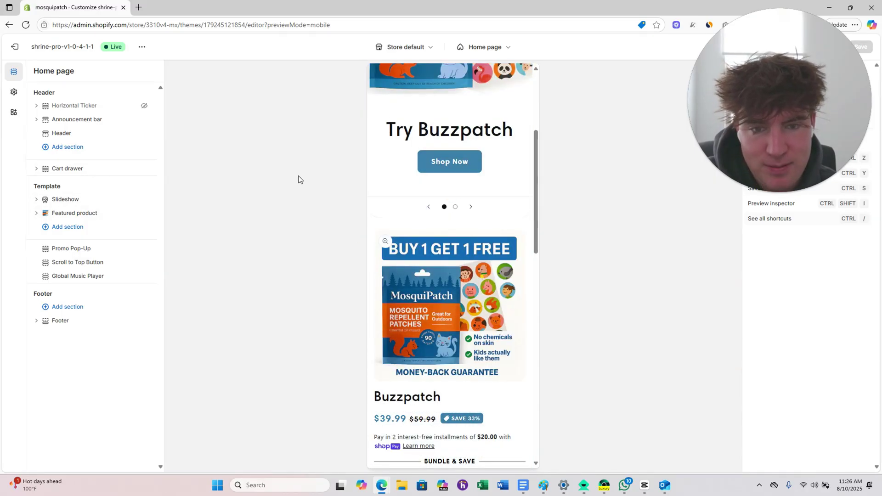
scroll(466, 225, "down", 8)
scroll(465, 225, "up", 12)
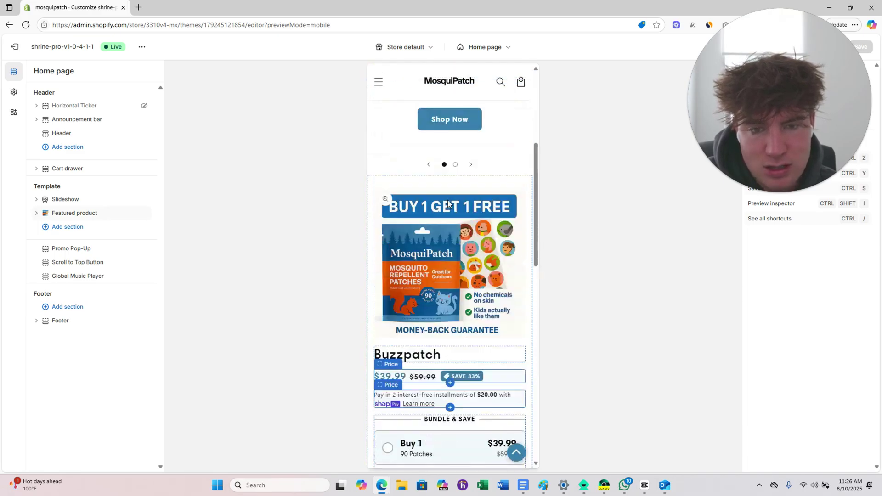
left_click(482, 47)
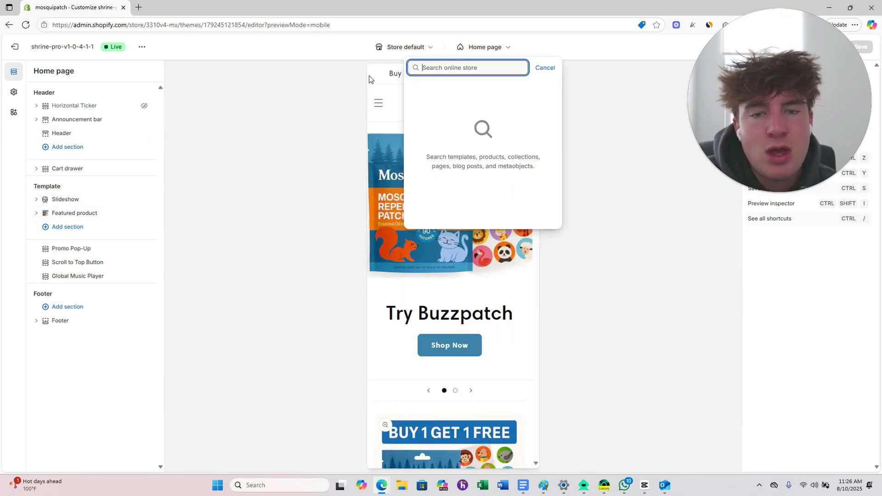
left_click(209, 106)
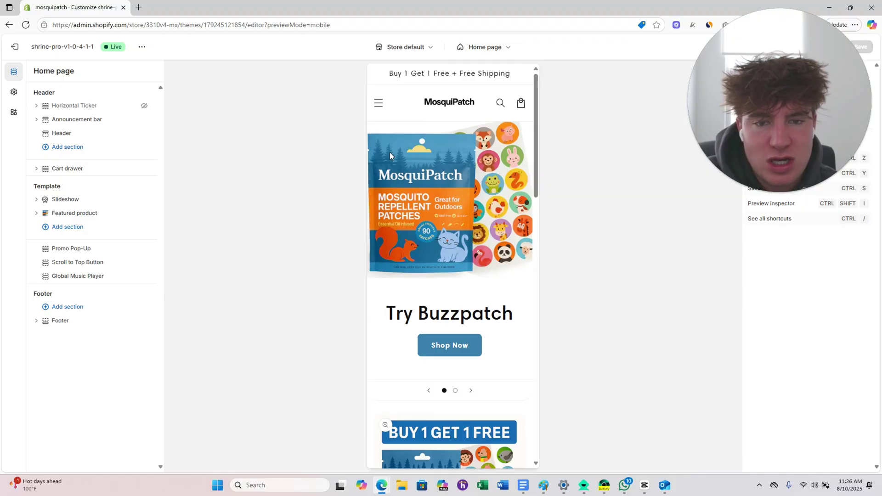
scroll(483, 191, "down", 8)
scroll(460, 179, "up", 8)
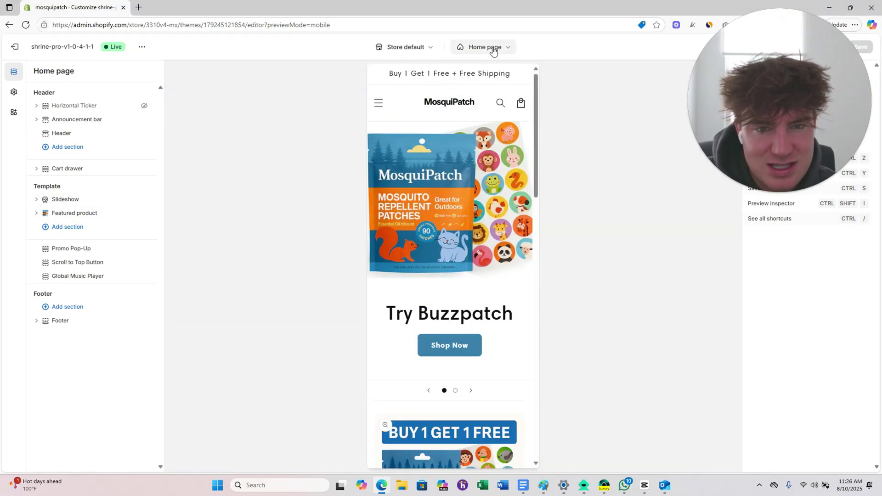
Switch the theme editor from the home page to the Default product template
left_click(494, 46)
left_click(489, 102)
left_click(454, 121)
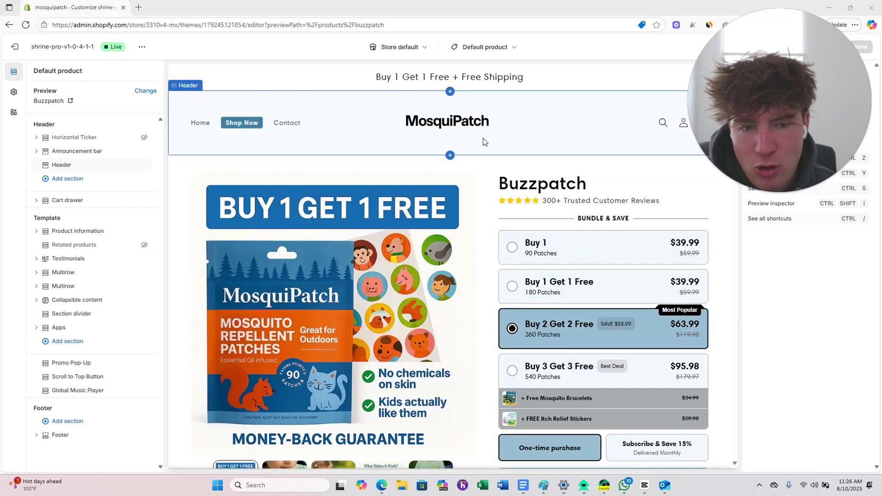
Review the Buzzpatch product page, examining its images, bundle offers, customer reviews and benefit sections
scroll(423, 208, "down", 1)
scroll(417, 208, "up", 1)
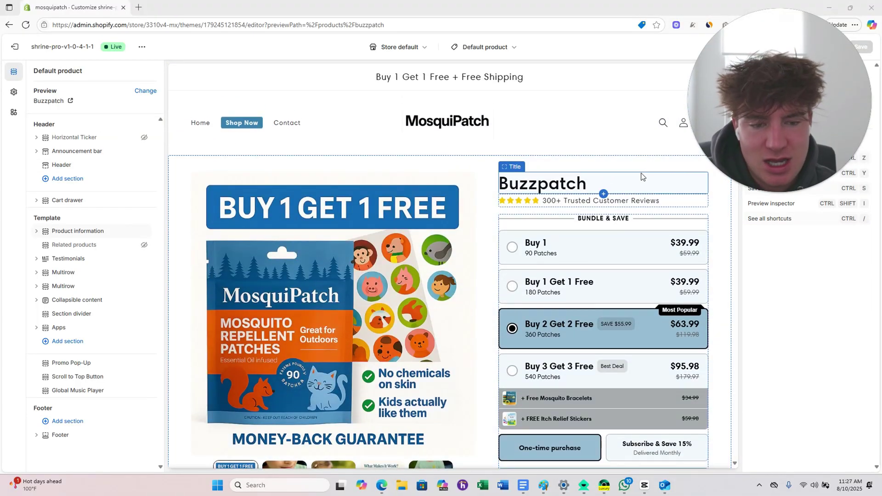
scroll(359, 186, "down", 3)
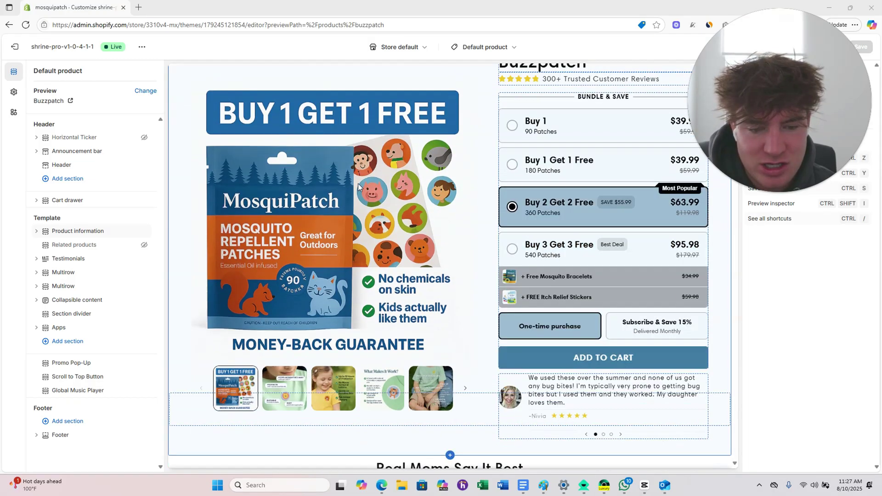
scroll(359, 186, "down", 2)
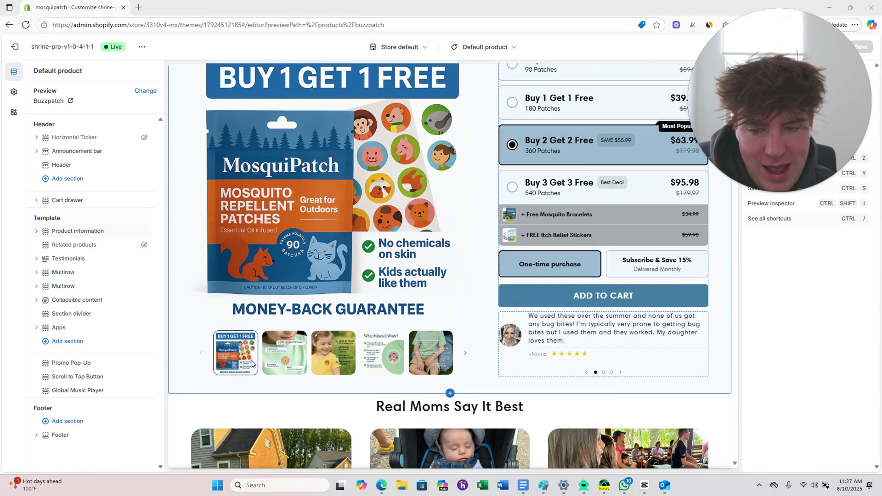
scroll(385, 268, "up", 4)
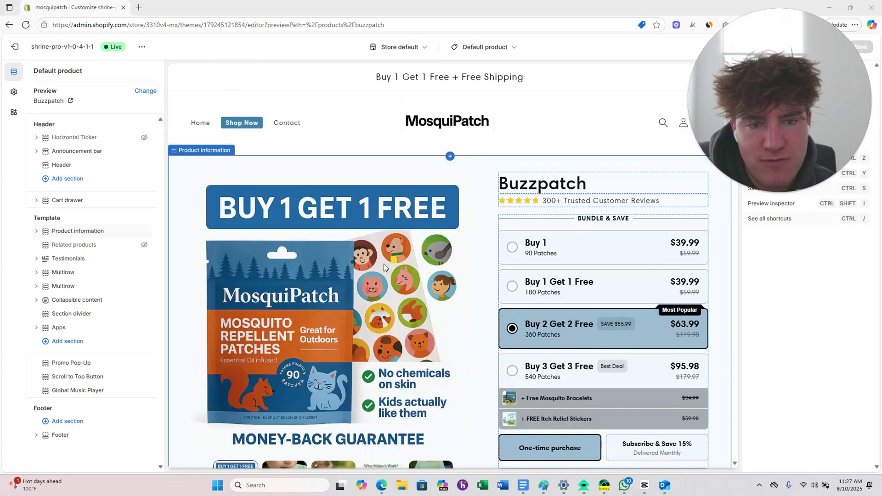
scroll(465, 240, "down", 1)
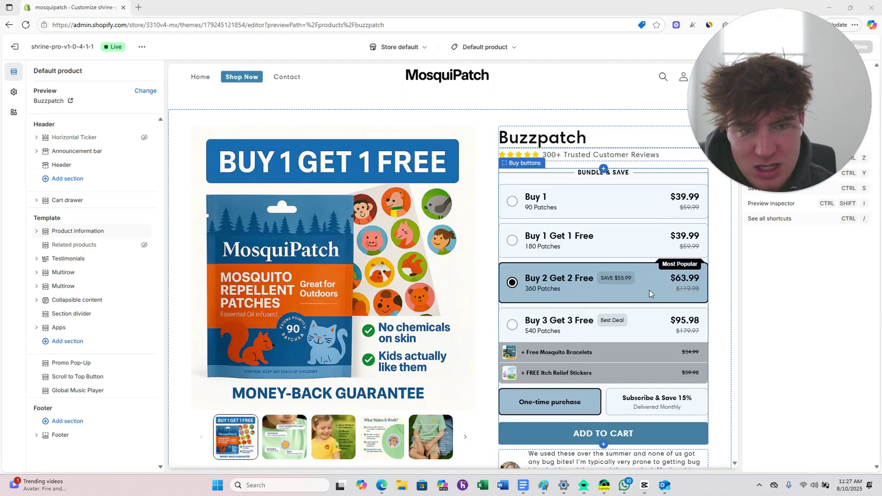
scroll(639, 302, "down", 4)
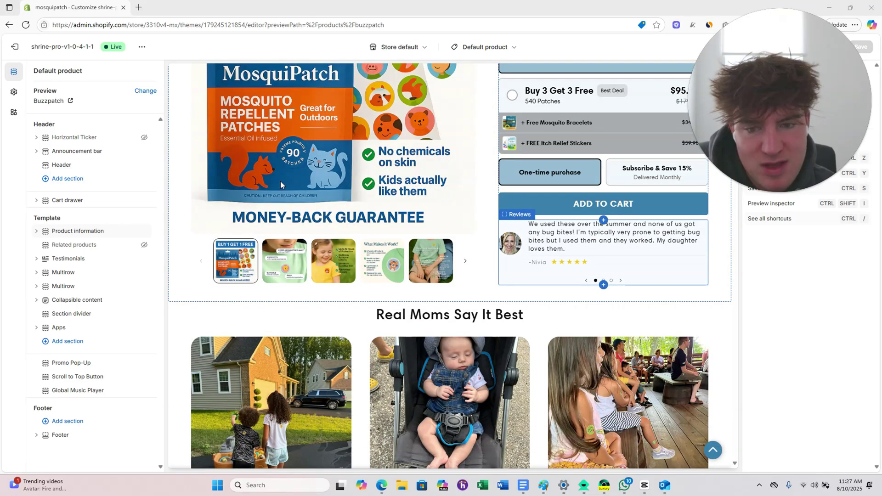
scroll(454, 225, "up", 5)
scroll(431, 298, "down", 10)
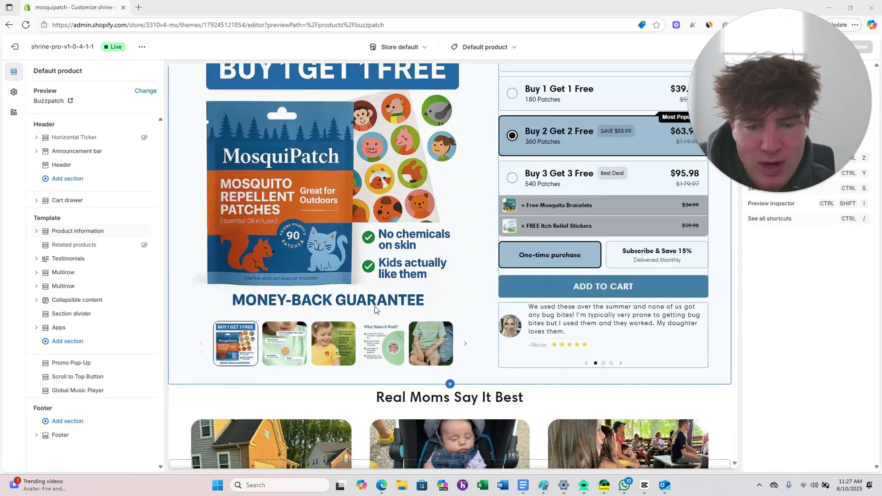
scroll(431, 297, "down", 15)
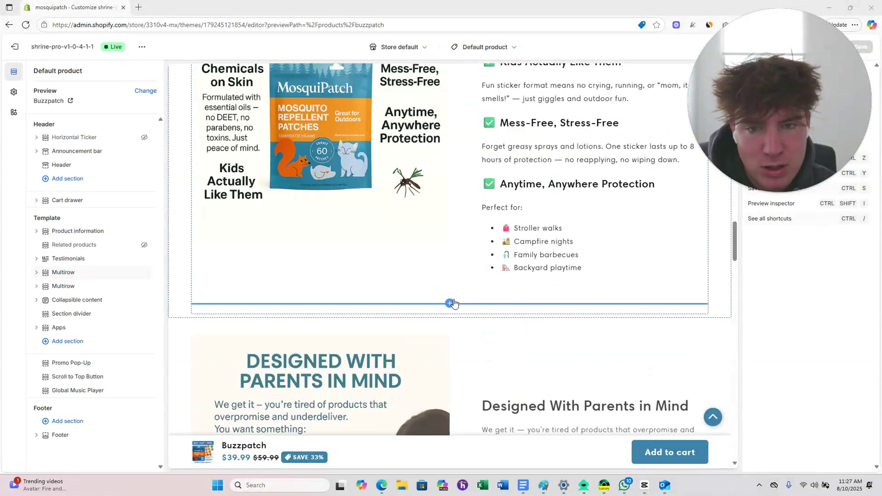
scroll(308, 173, "up", 5)
scroll(308, 172, "up", 15)
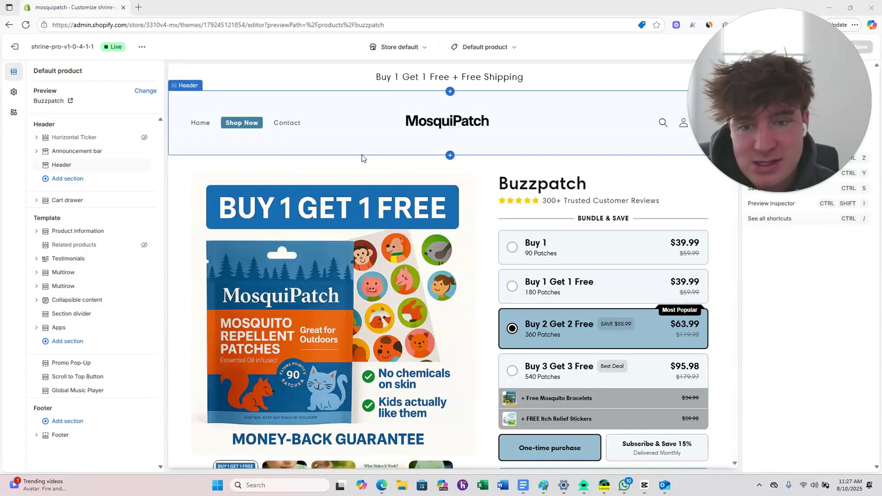
scroll(341, 165, "down", 2)
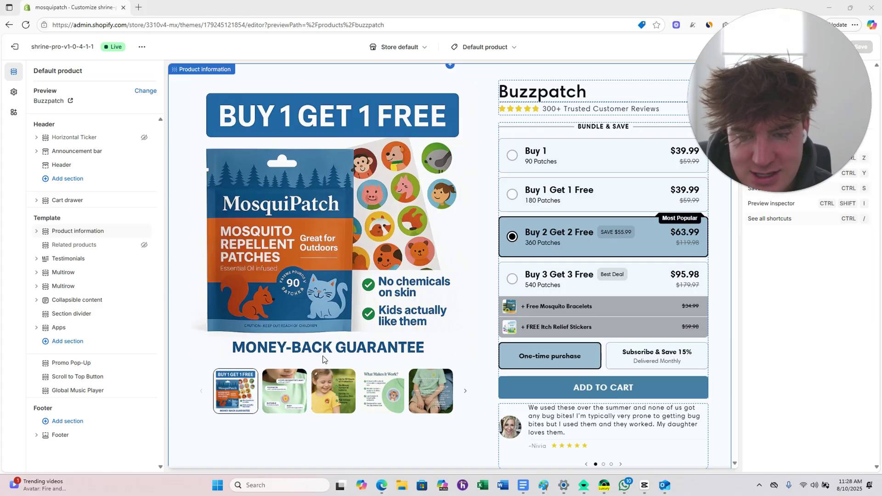
Browse the product gallery images from the second one onward and return to the Buy 1 Get 1 Free image
left_click(296, 394)
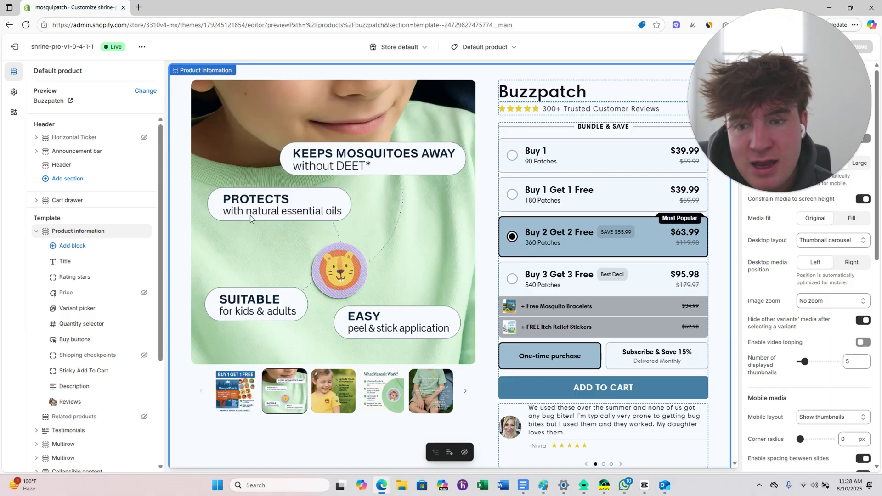
left_click(333, 390)
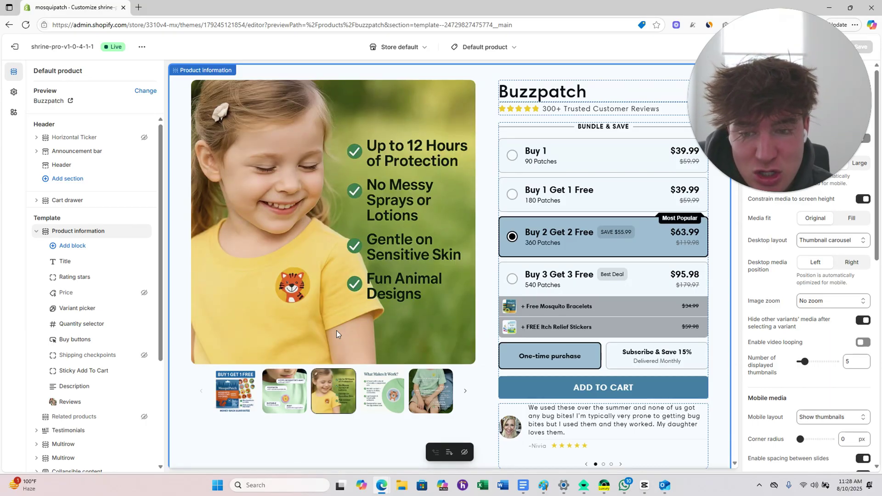
left_click(378, 397)
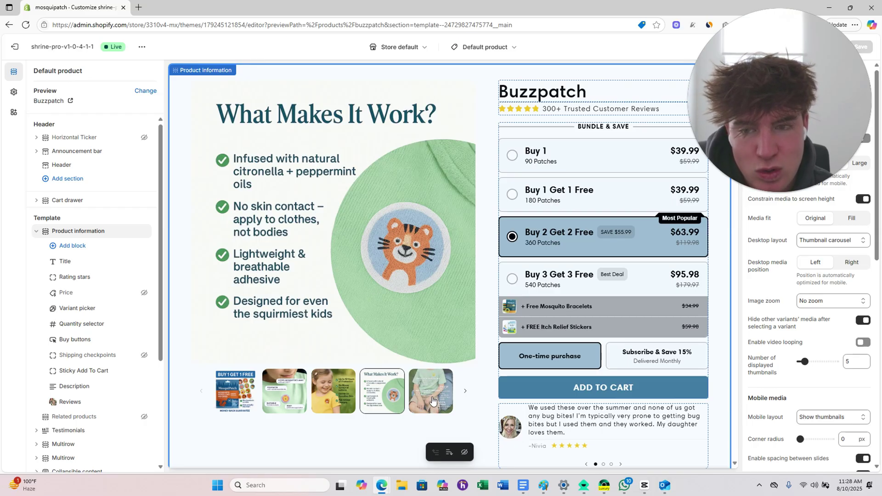
left_click(432, 401)
left_click(285, 392)
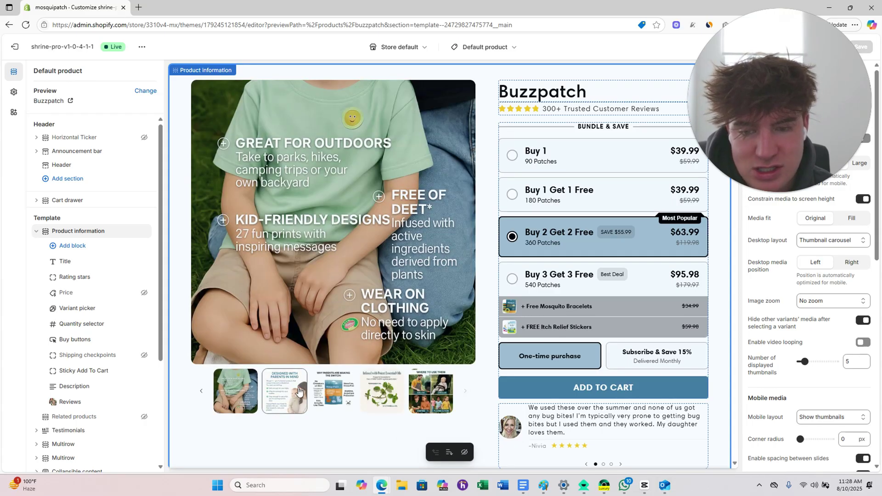
left_click(328, 392)
left_click(383, 392)
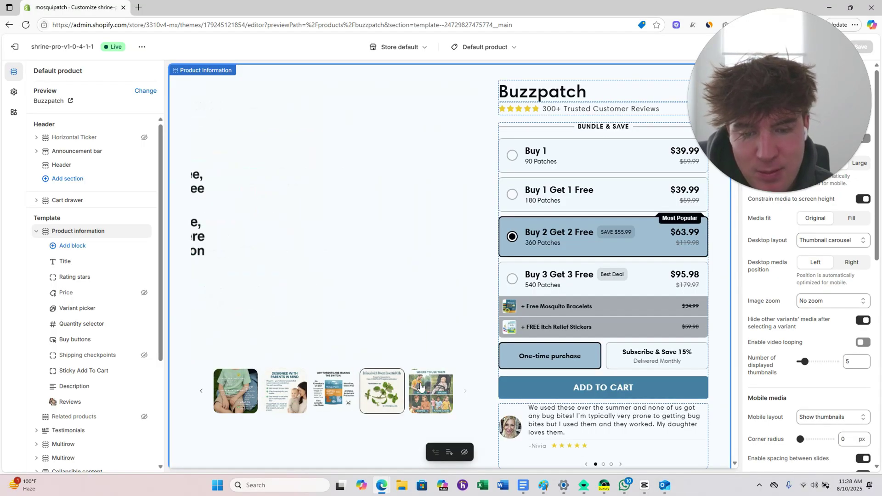
left_click(217, 398)
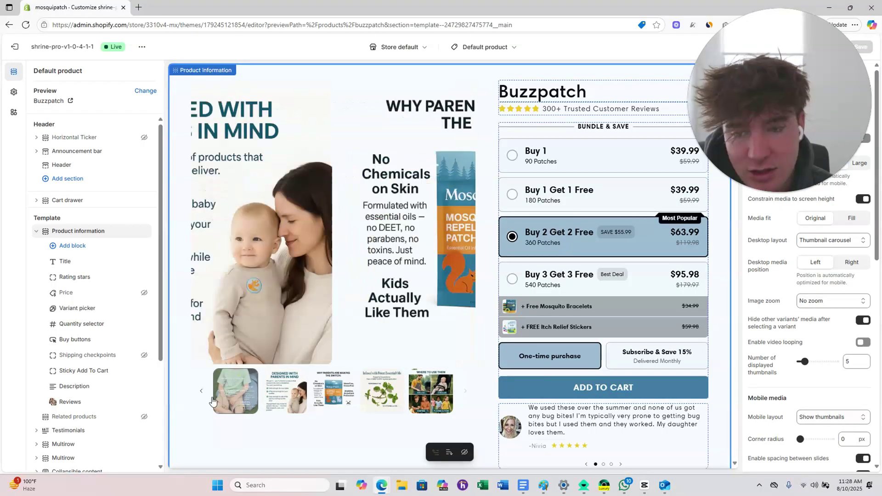
left_click(202, 394)
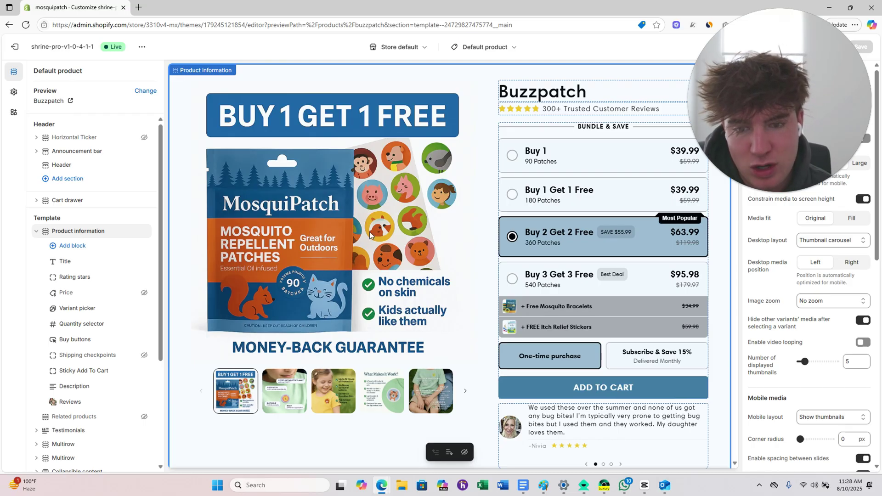
Show the second gallery image with the product benefit callouts and view it alongside the bundle offers
left_click(285, 391)
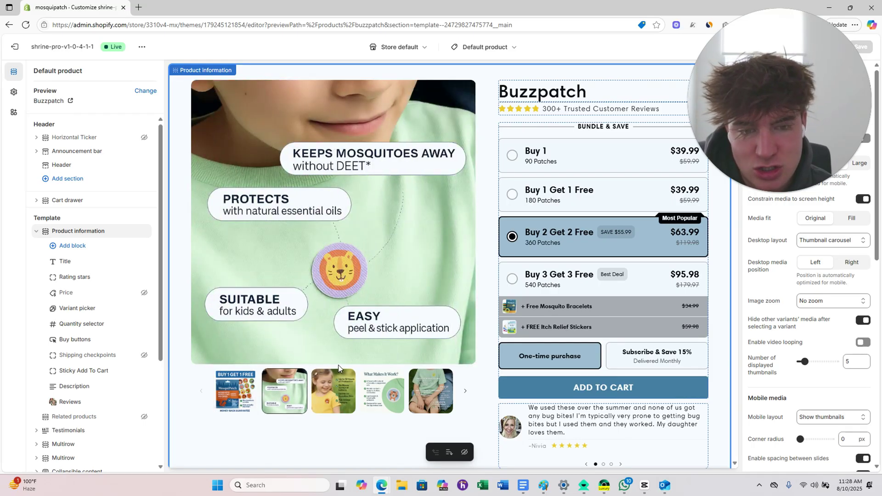
scroll(337, 354, "up", 2)
scroll(372, 286, "down", 3)
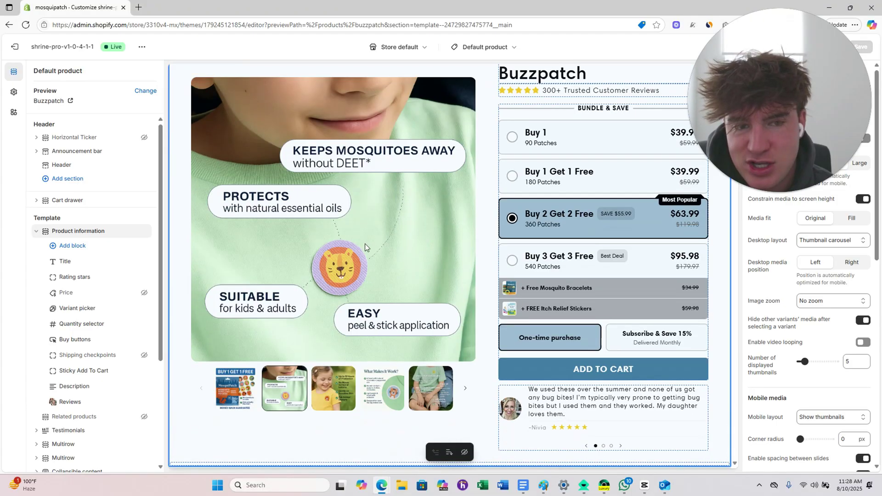
scroll(365, 244, "up", 2)
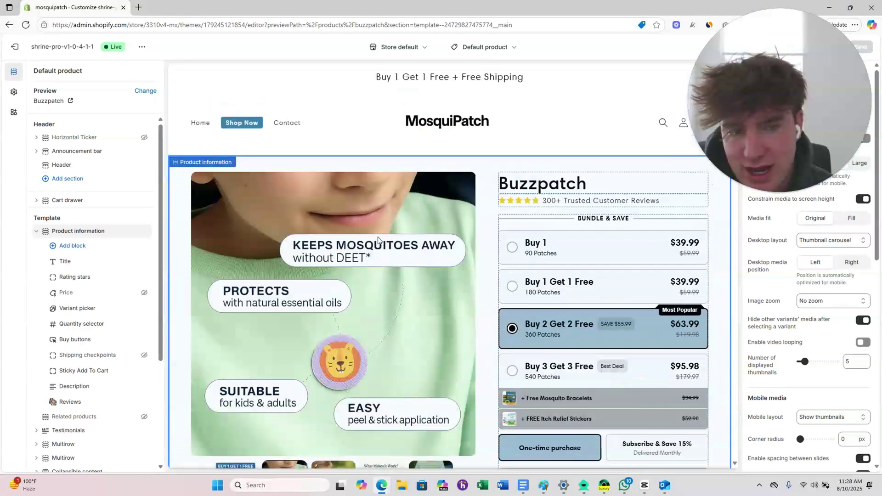
Select the Buy buttons block to examine the bundle offers, and bring the Buy 1 Get 1 Free gallery image back
left_click(536, 257)
scroll(552, 257, "down", 2)
scroll(560, 255, "up", 2)
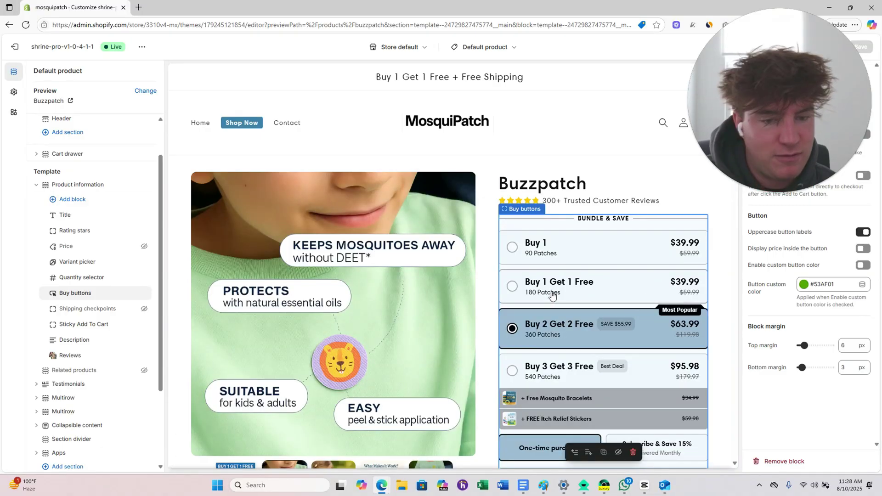
scroll(457, 279, "down", 3)
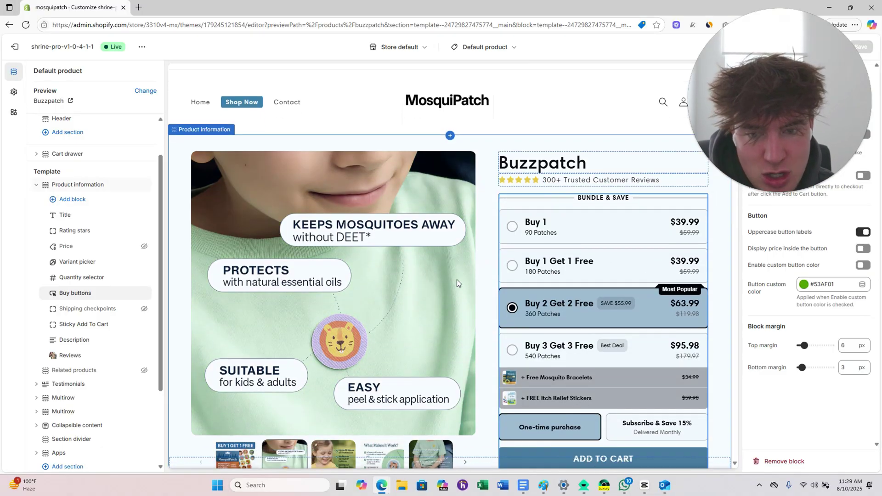
scroll(403, 282, "up", 3)
scroll(382, 299, "down", 3)
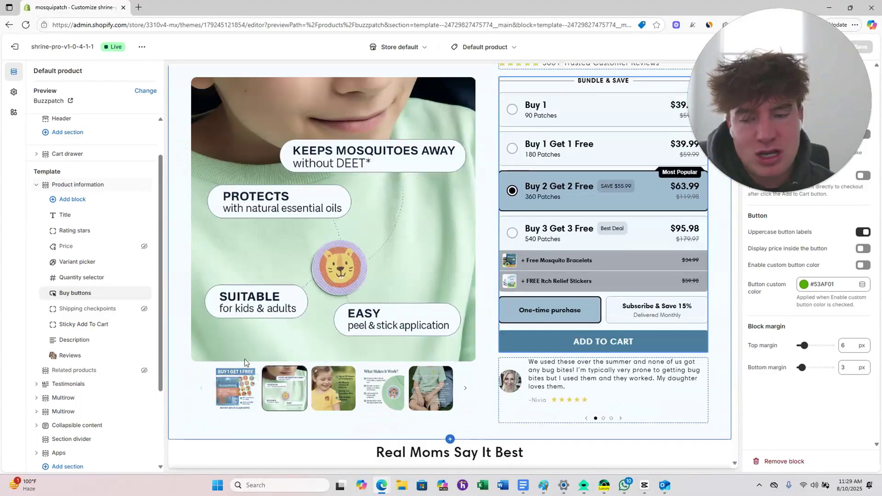
left_click(244, 378)
scroll(320, 313, "up", 3)
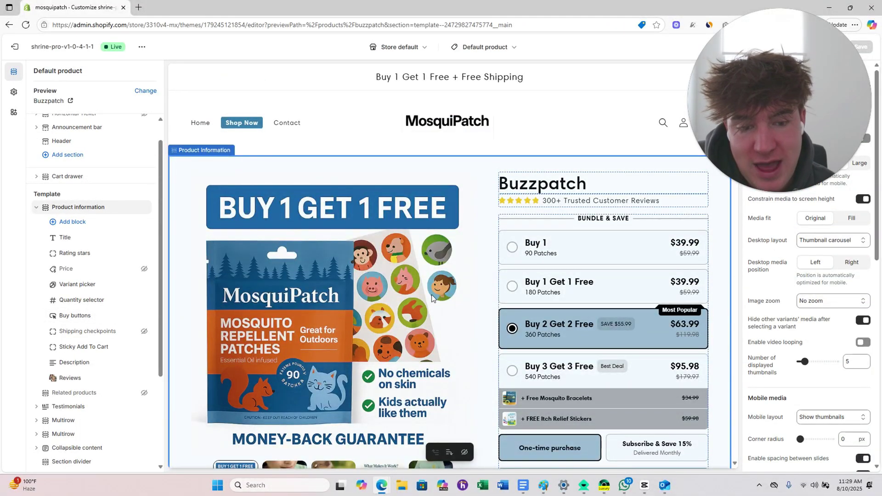
Examine the Buzzpatch bundle offers and select the Reviews block under the add-to-cart area
scroll(431, 294, "down", 1)
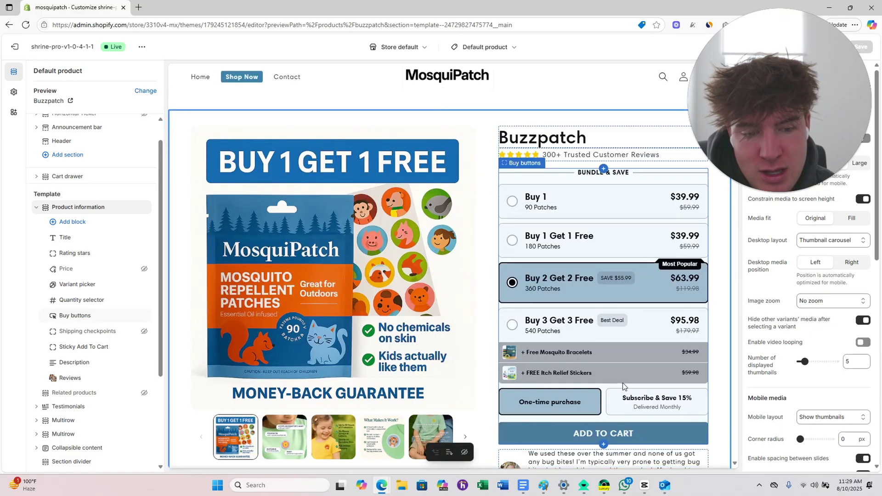
scroll(604, 394, "up", 1)
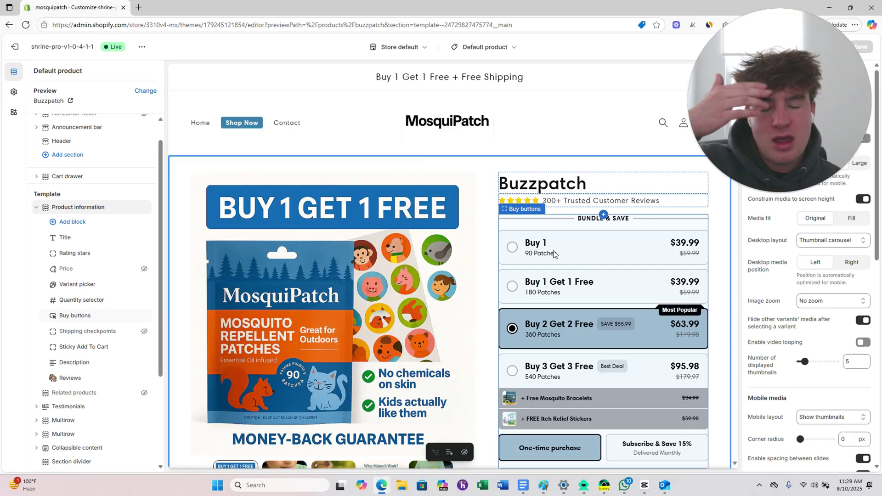
scroll(554, 256, "down", 6)
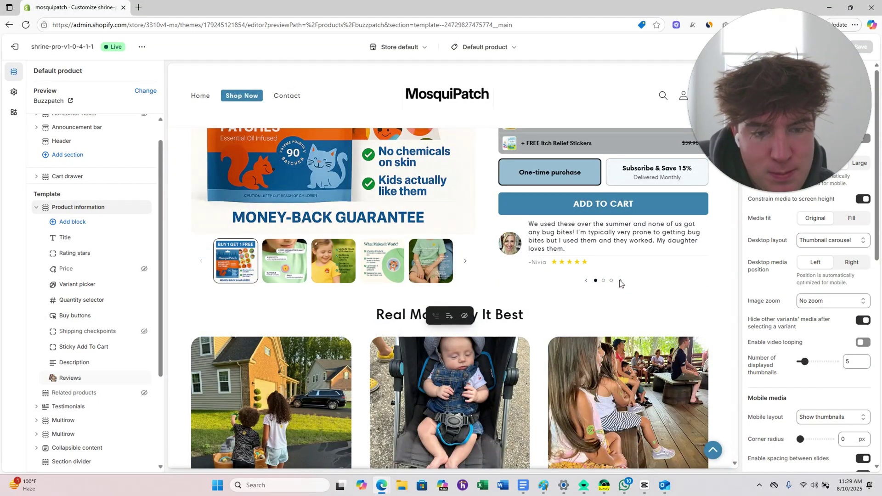
left_click(620, 280)
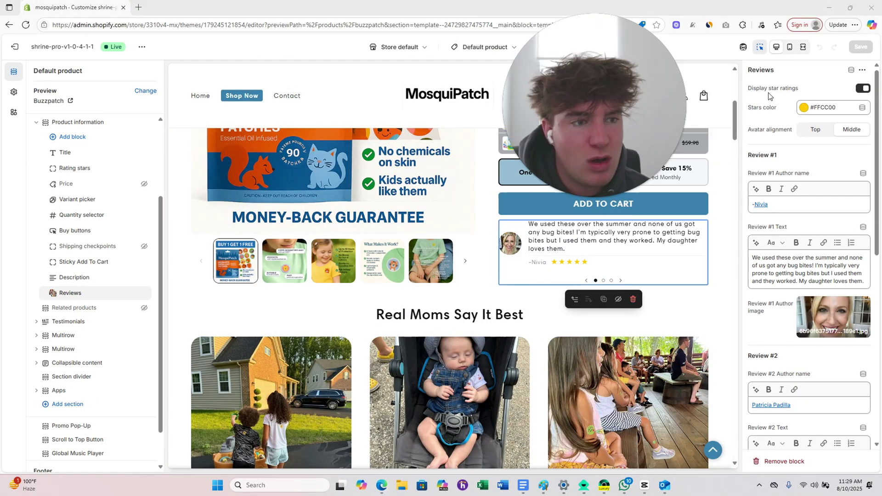
Switch the theme preview to mobile view and browse the customer review carousel on the Buzzpatch page
left_click(790, 46)
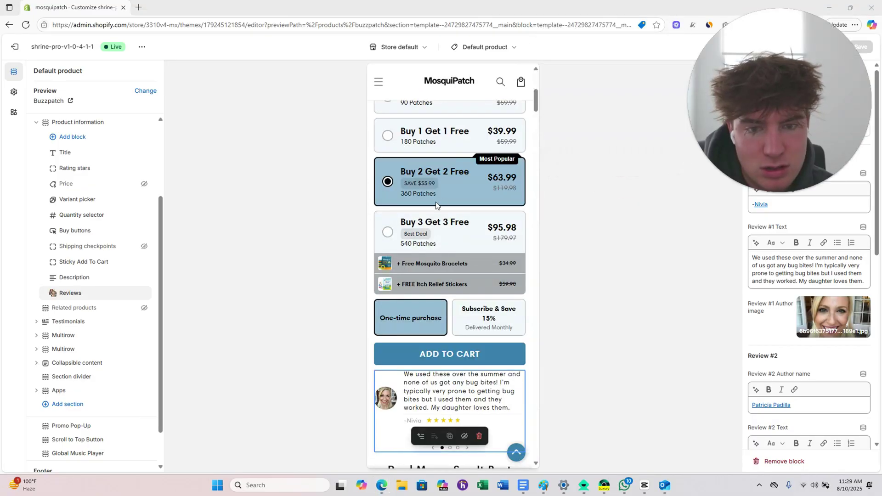
scroll(466, 286, "down", 6)
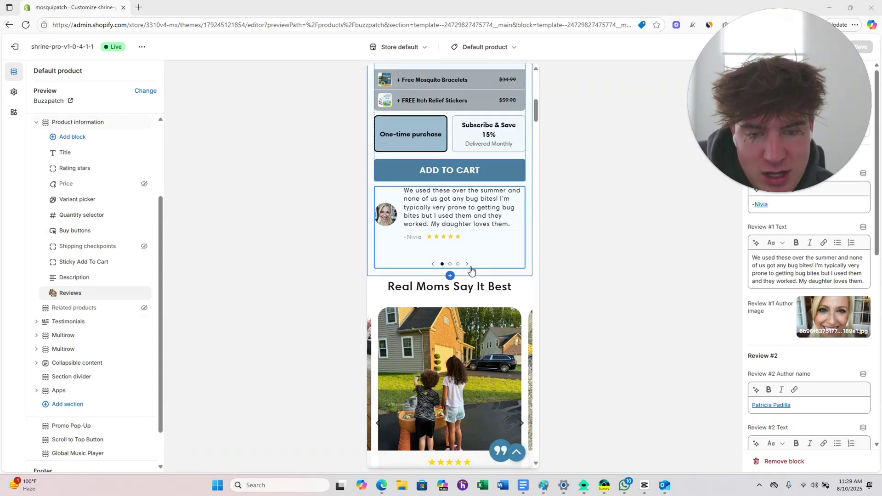
left_click(458, 265)
left_click(434, 265)
scroll(476, 245, "down", 5)
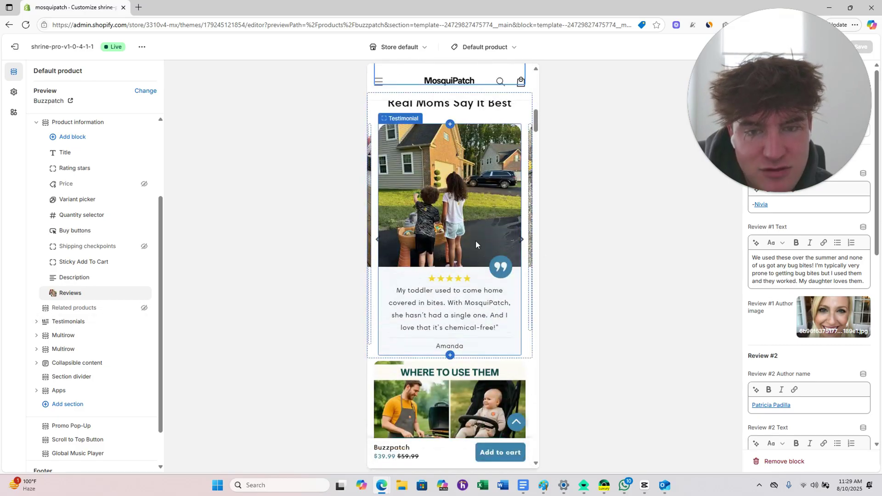
Advance the Real Moms Say It Best testimonials to the next one and return to the product gallery
scroll(522, 336, "up", 2)
left_click(521, 333)
scroll(476, 265, "up", 4)
scroll(441, 280, "down", 1)
scroll(445, 291, "up", 5)
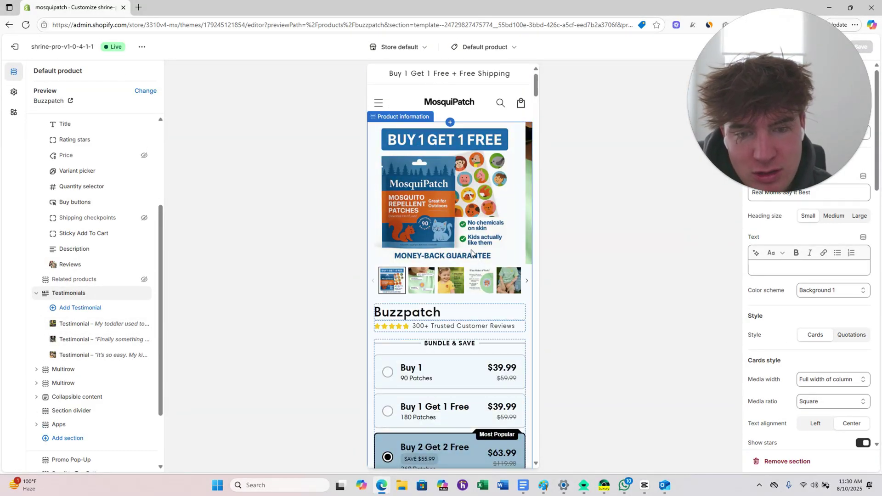
Select the product information section and review the mobile bundle offers, testimonials and Where To Use Them section
left_click(419, 280)
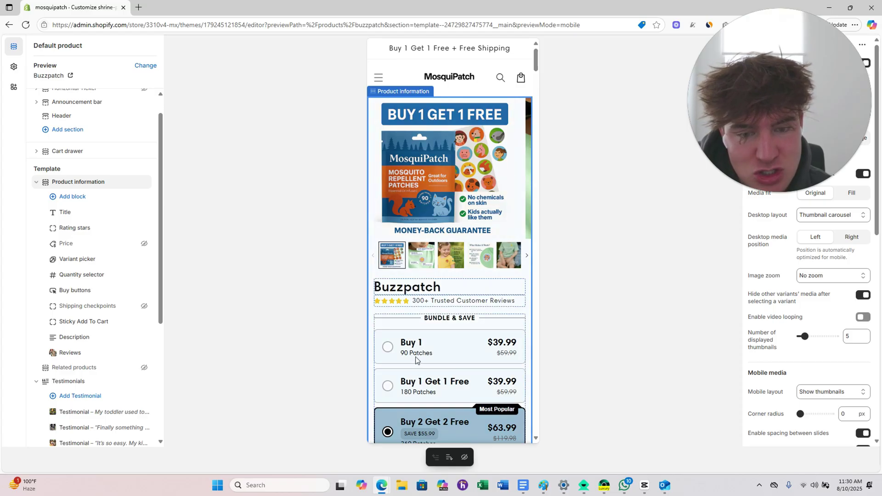
scroll(429, 311, "down", 3)
scroll(429, 310, "down", 10)
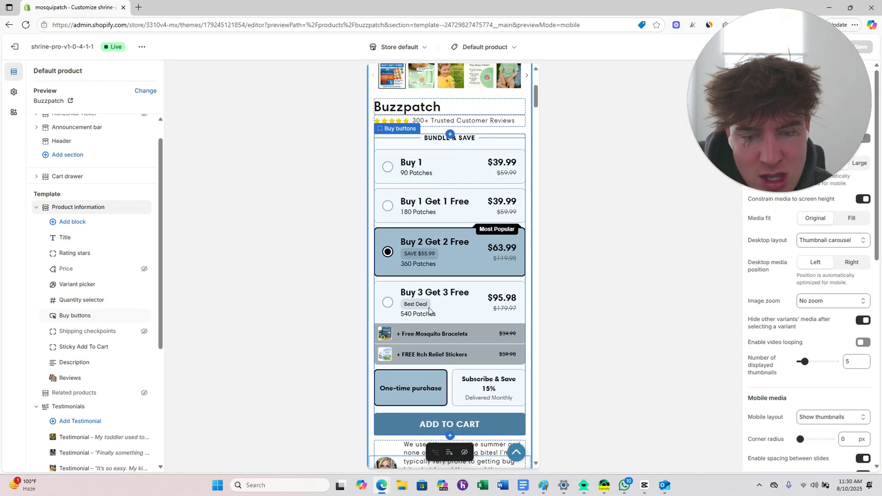
scroll(462, 288, "down", 5)
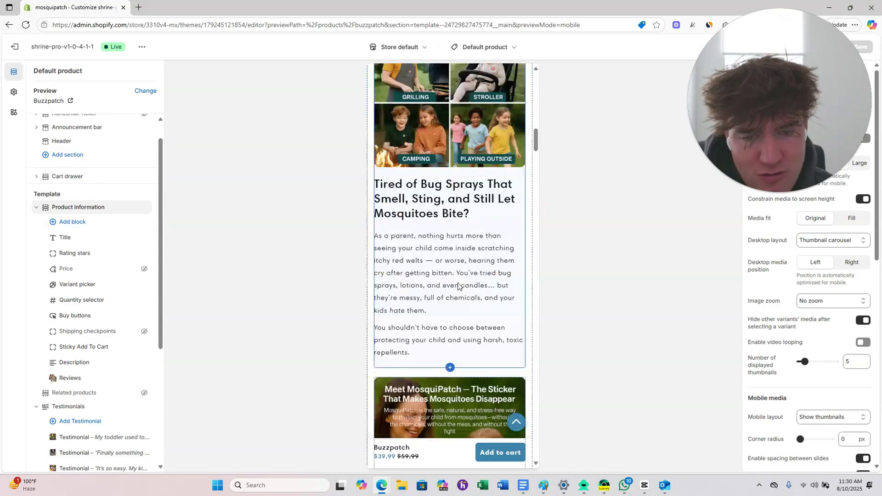
scroll(372, 361, "up", 7)
scroll(372, 360, "down", 3)
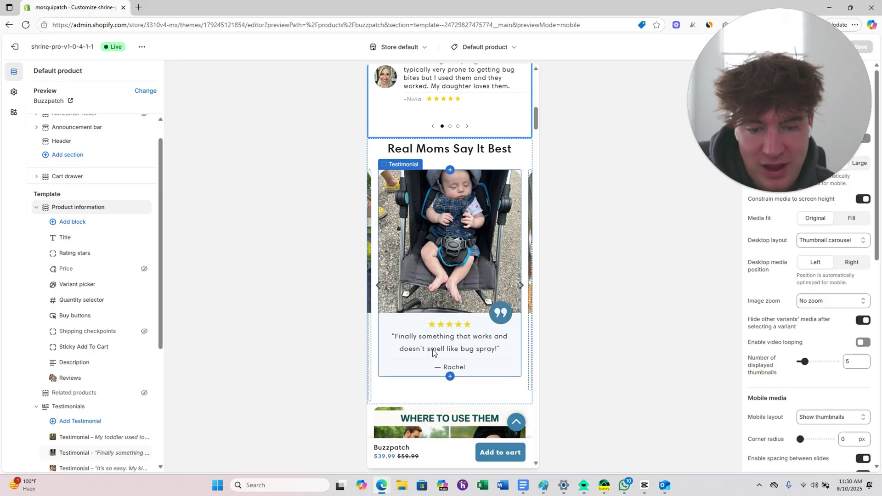
scroll(459, 301, "down", 2)
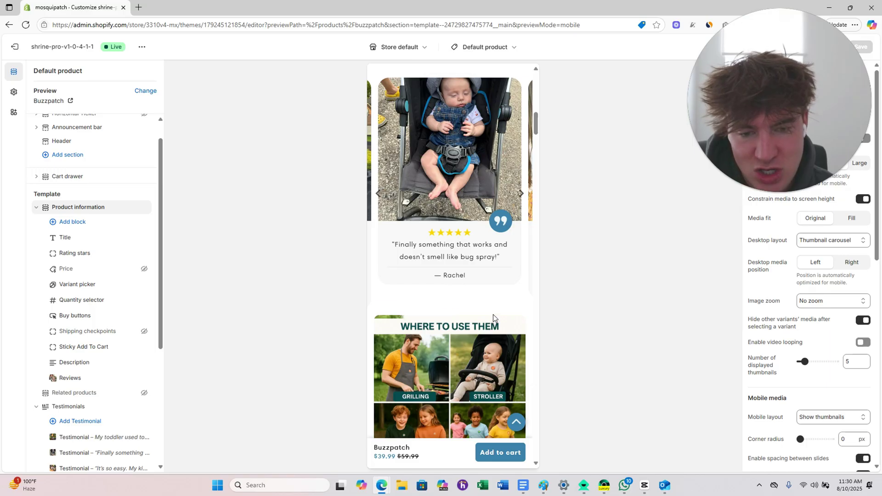
scroll(493, 314, "down", 2)
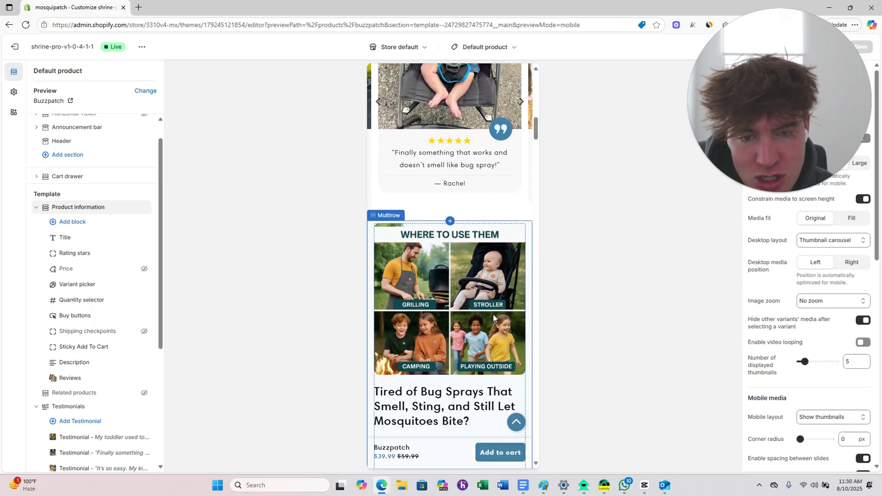
scroll(493, 314, "down", 1)
scroll(479, 240, "down", 1)
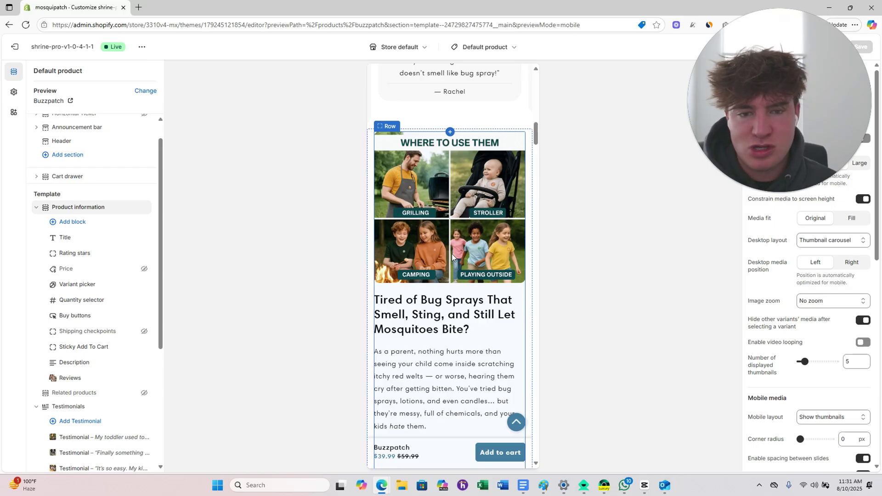
Review the mobile page's benefit sections from Meet MosquiPatch through the FAQ's heading, and return to the product gallery
scroll(452, 254, "down", 6)
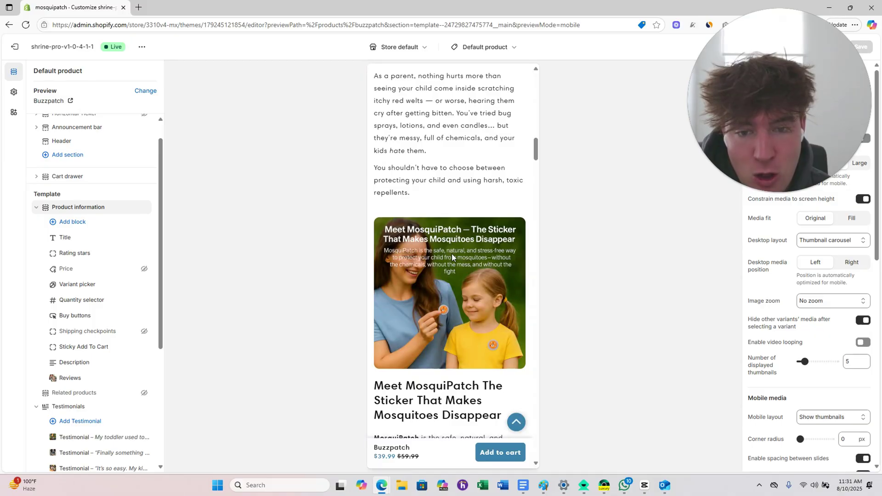
scroll(450, 252, "down", 8)
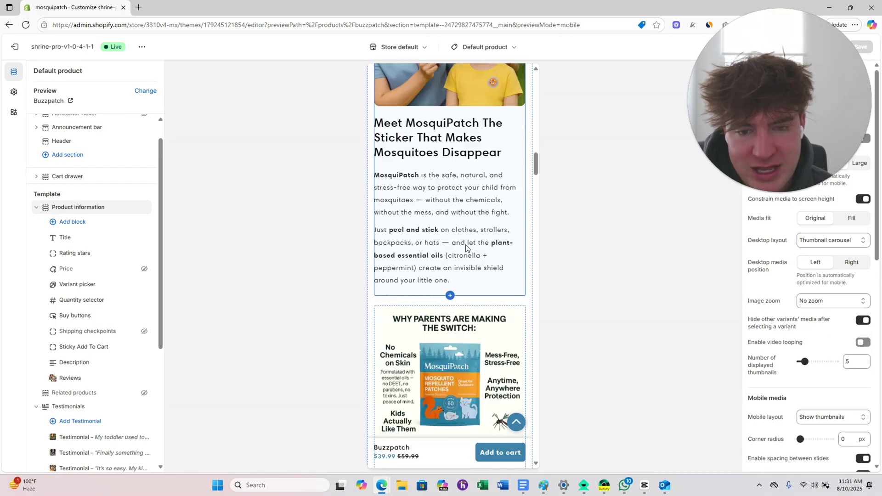
scroll(466, 248, "down", 1)
scroll(465, 244, "down", 2)
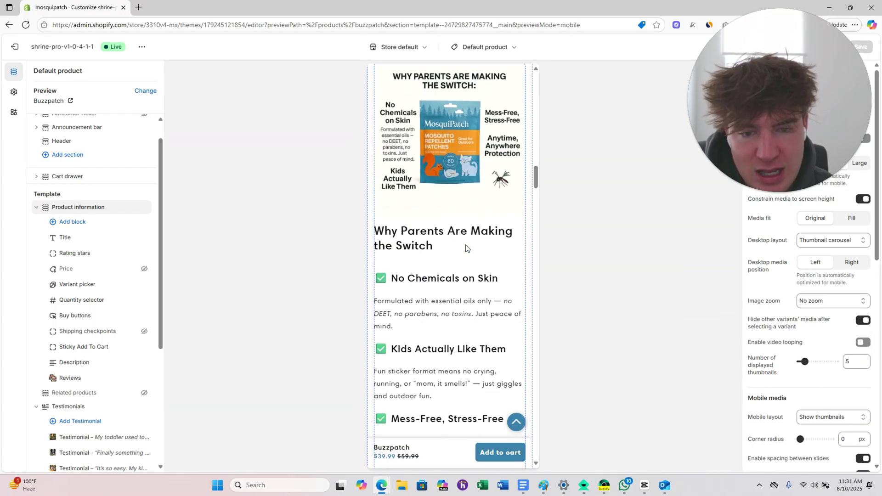
scroll(416, 211, "down", 15)
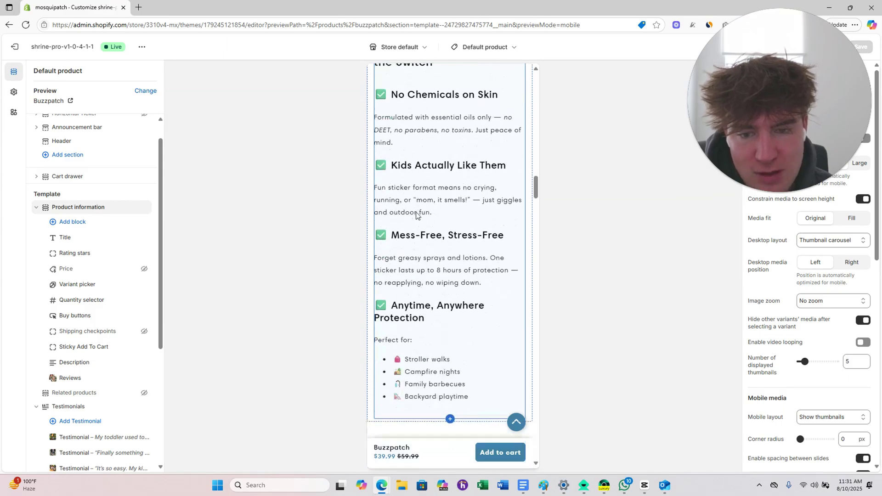
scroll(415, 211, "down", 15)
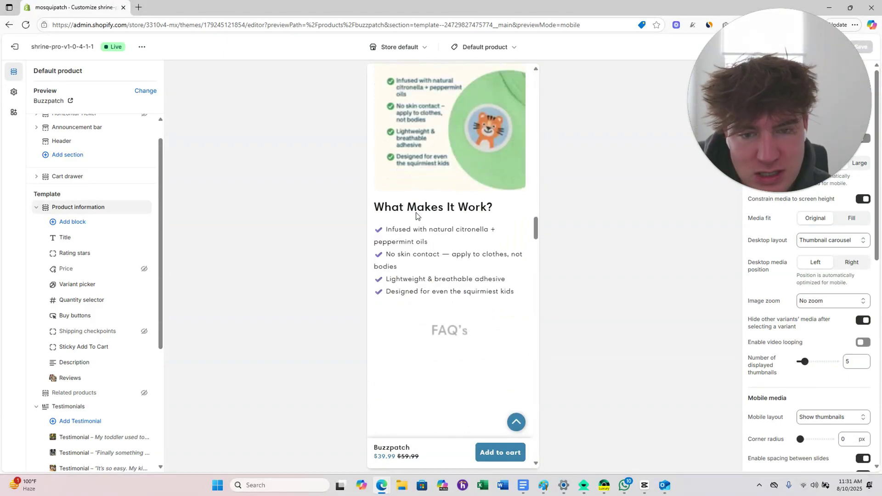
scroll(450, 328, "down", 3)
scroll(493, 304, "up", 18)
scroll(492, 303, "down", 15)
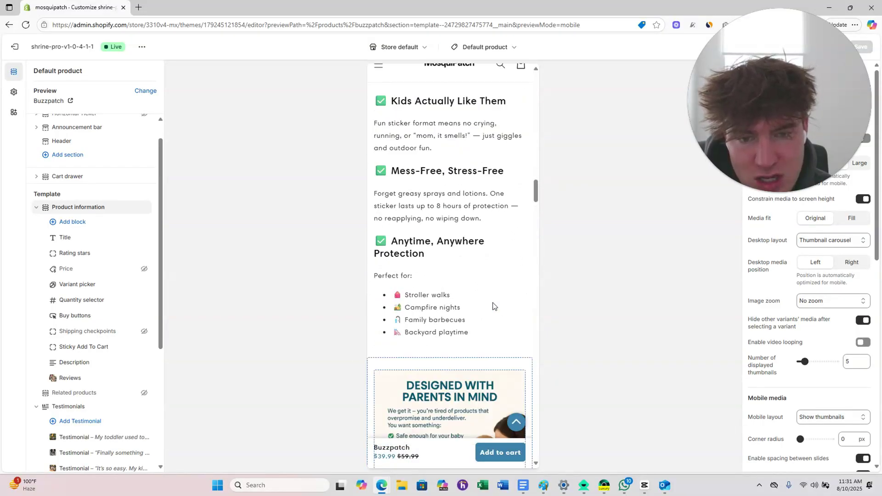
scroll(420, 240, "up", 20)
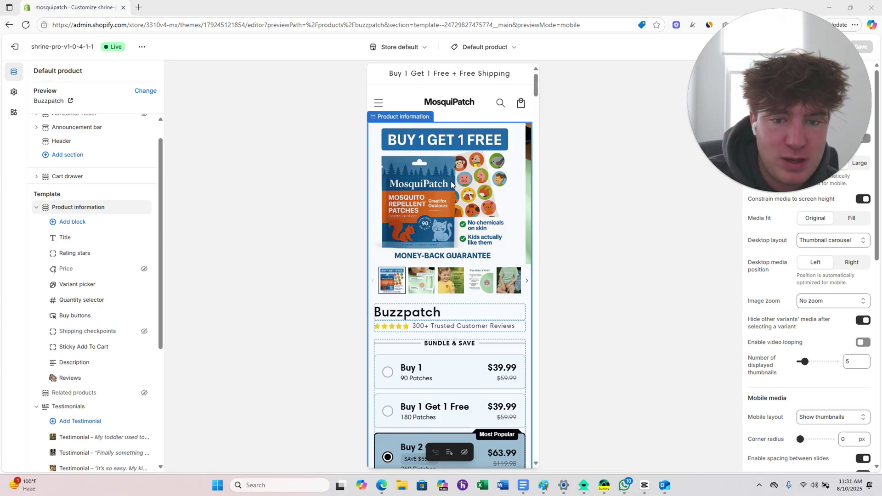
Skim the mobile product page once more from the gallery thumbnails to the Meet MosquiPatch section and back up
left_click(420, 285)
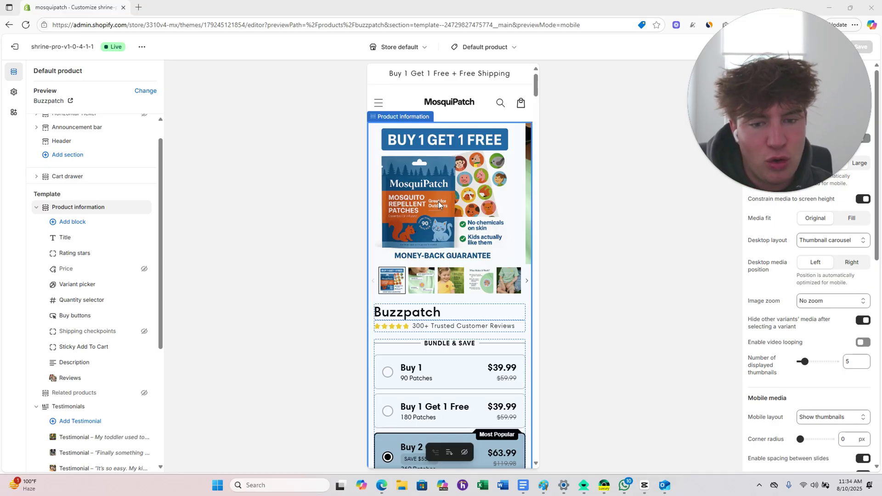
scroll(439, 201, "down", 9)
scroll(427, 202, "down", 10)
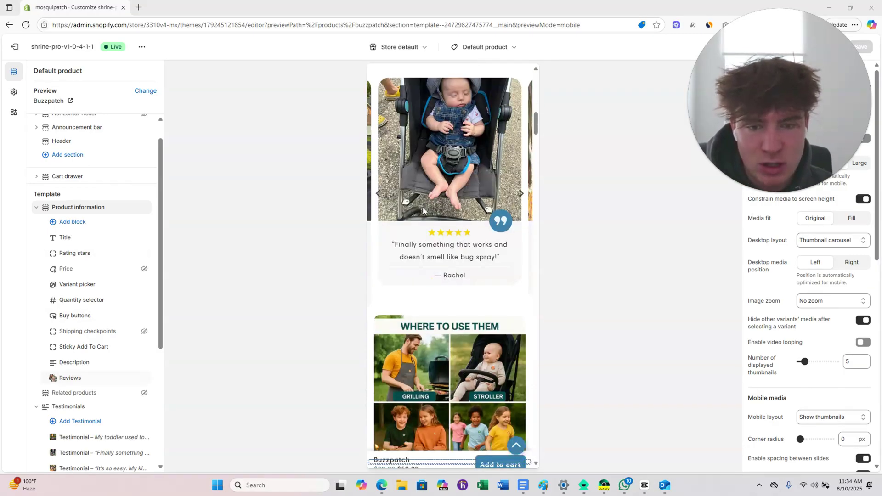
scroll(410, 216, "down", 1)
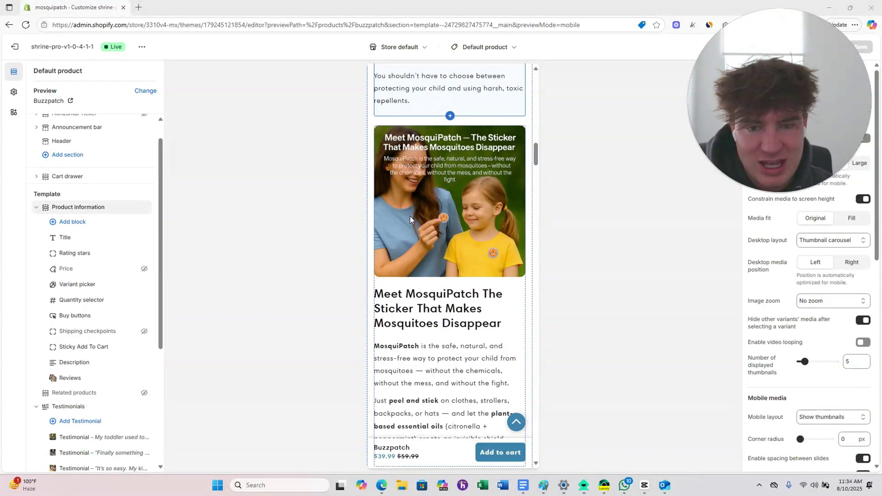
scroll(470, 221, "up", 12)
scroll(435, 233, "up", 5)
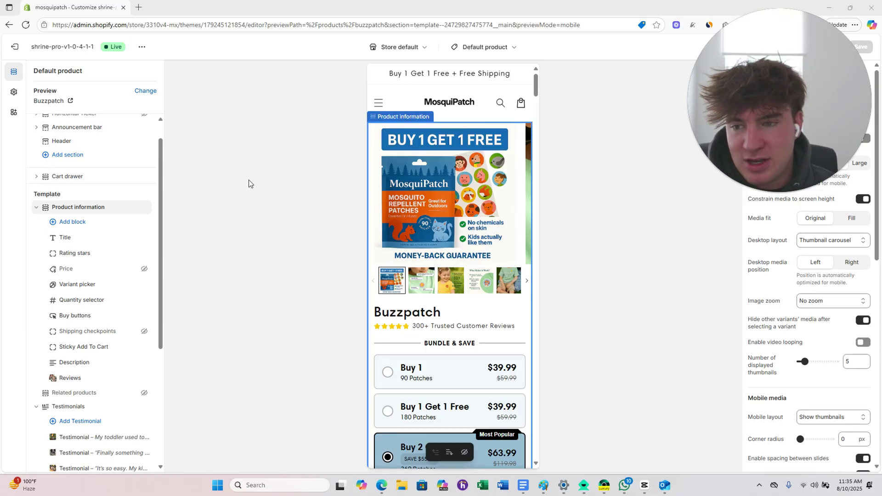
Look at the theme settings and bundle offers, and open the theme's app embeds
left_click(220, 129)
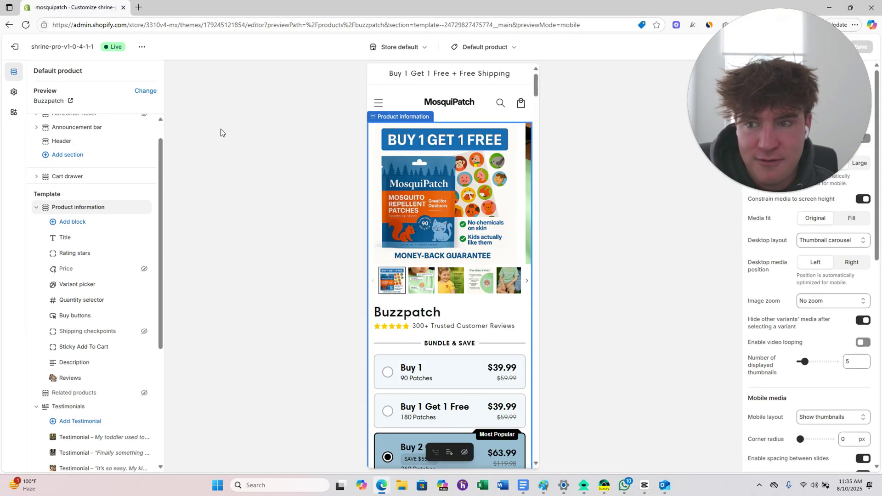
left_click(13, 91)
scroll(446, 181, "down", 5)
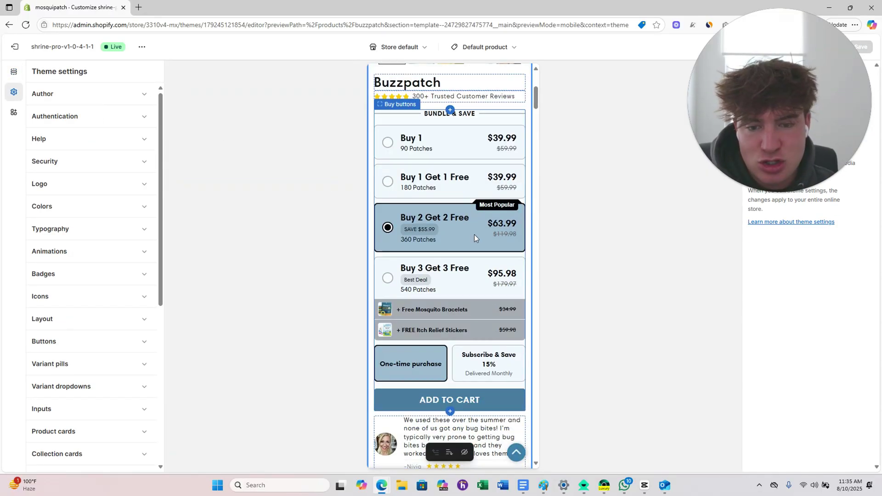
left_click(14, 112)
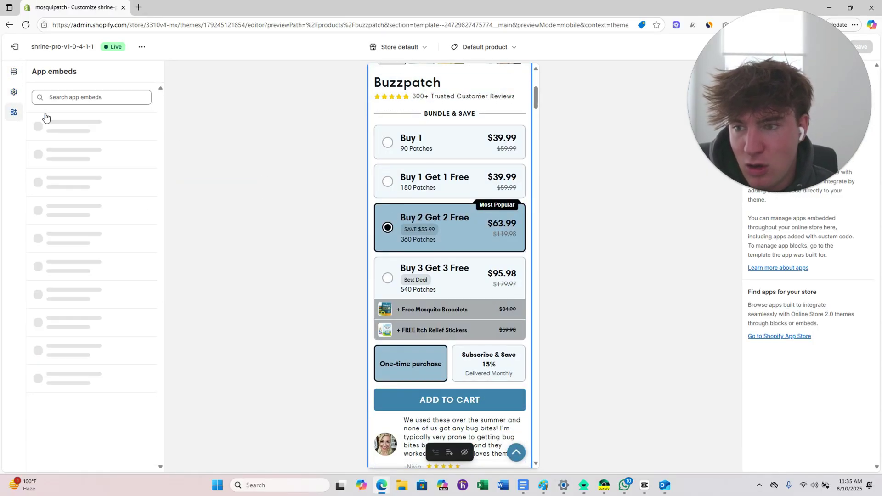
Check how the Buzzpatch product page looks with the Kaching Bundles app embed turned off
scroll(488, 226, "up", 1)
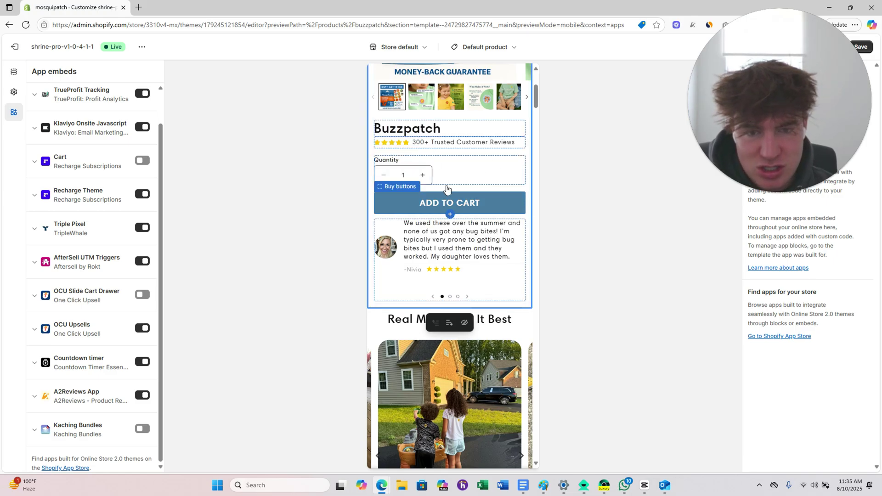
scroll(469, 260, "up", 4)
scroll(464, 324, "down", 2)
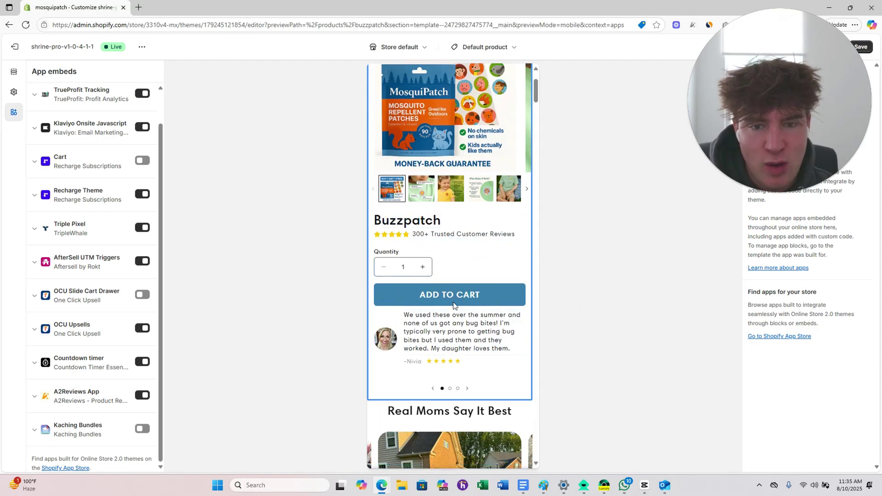
Turn the Kaching Bundles app embed back on and review the bundle offers on the Buzzpatch page
left_click(142, 429)
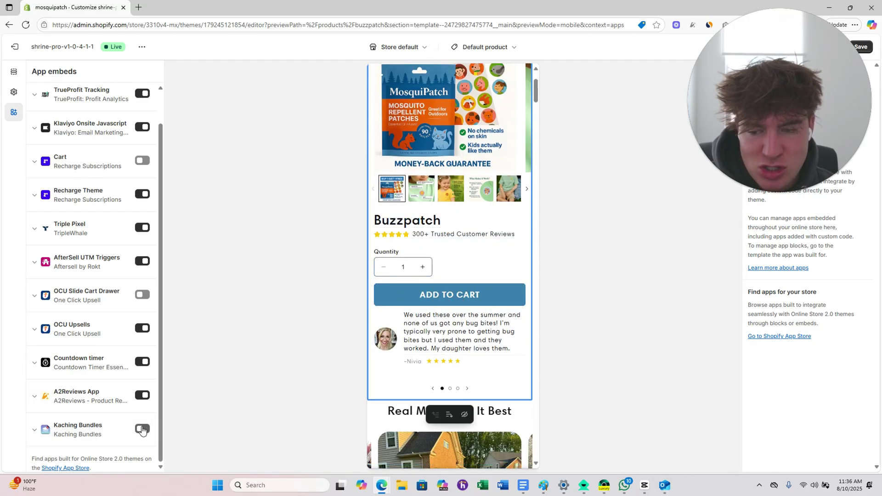
key("ctrl+s")
scroll(410, 274, "down", 4)
scroll(430, 237, "up", 6)
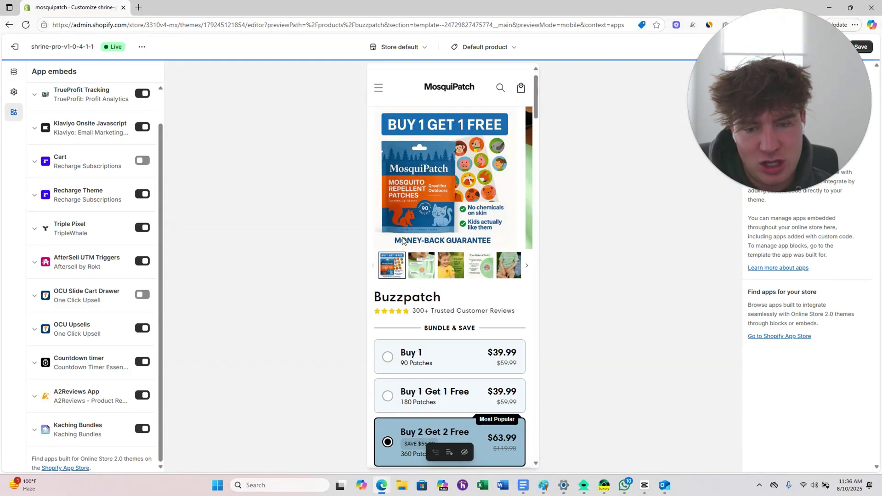
scroll(414, 285, "down", 2)
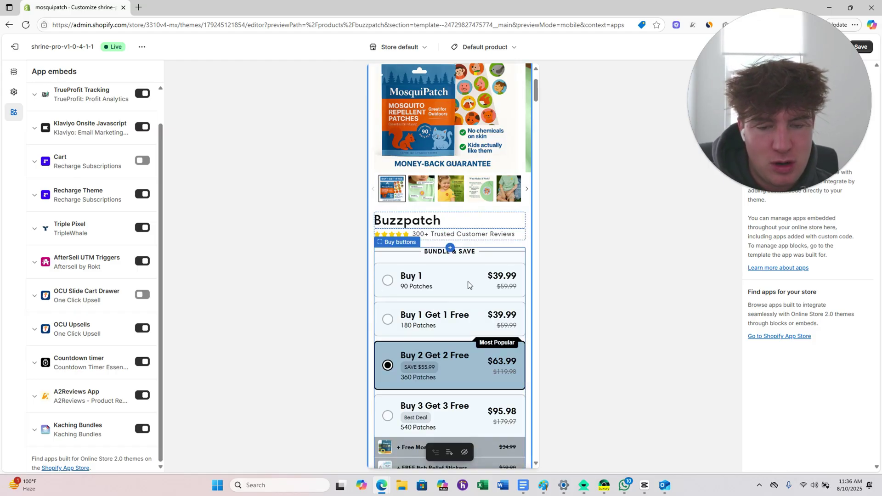
scroll(414, 303, "down", 2)
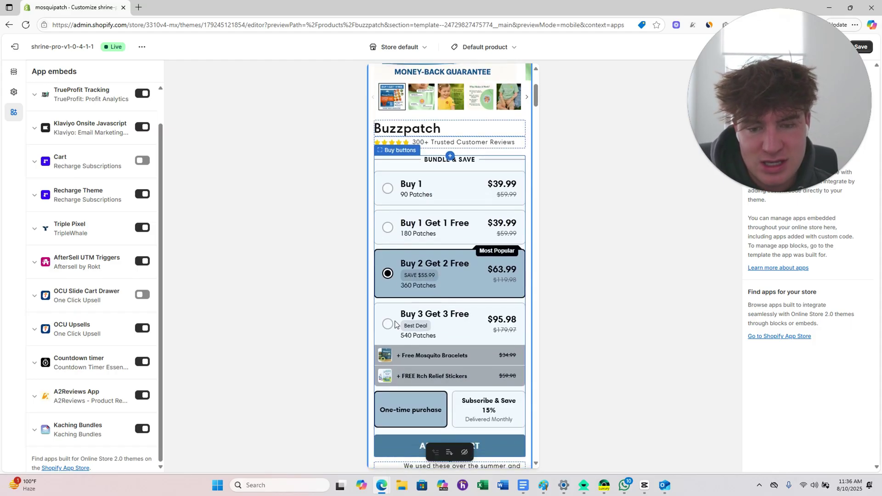
Choose the Buy 3 Get 3 Free bundle in the Buzzpatch preview, return to the page's start and save the theme changes
left_click(391, 330)
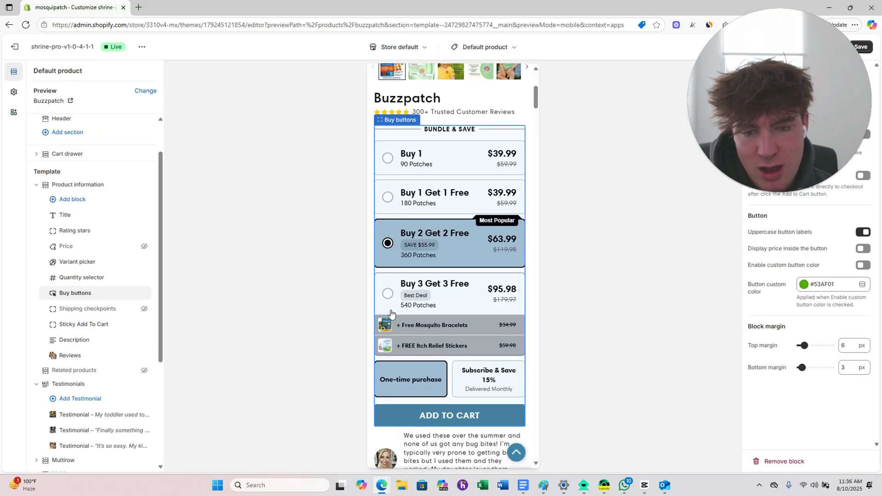
left_click(431, 317)
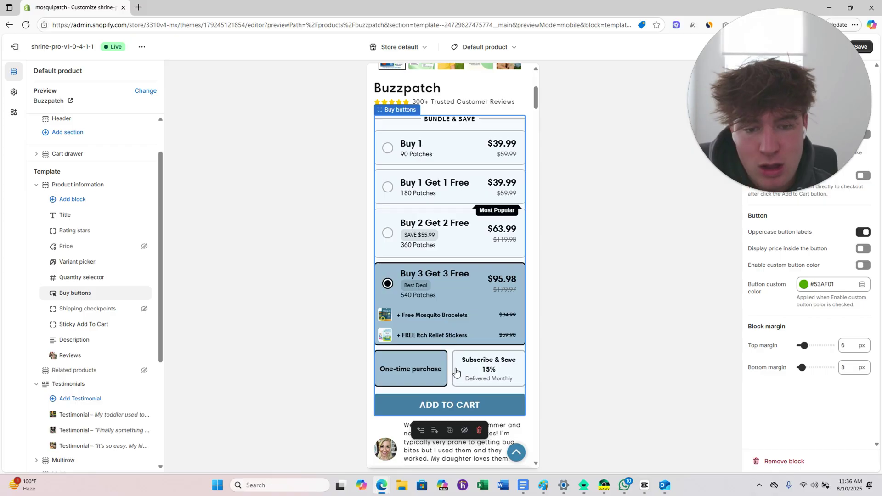
scroll(430, 347, "up", 5)
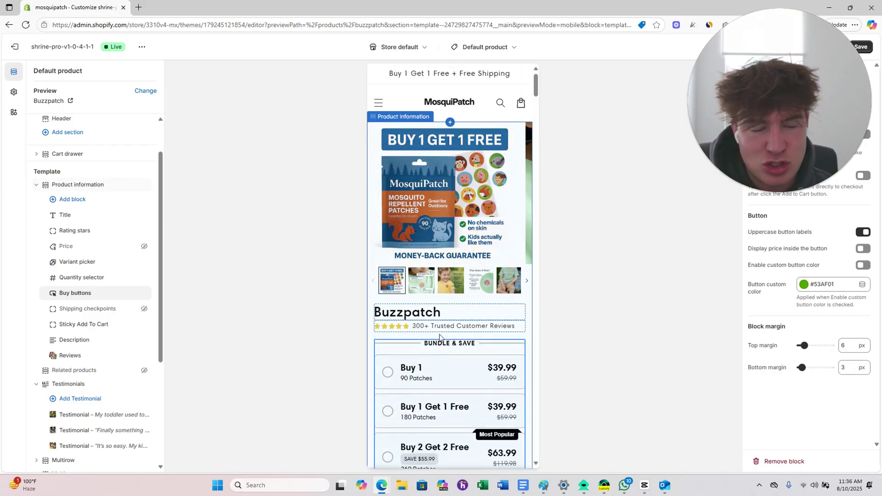
key("ctrl+s")
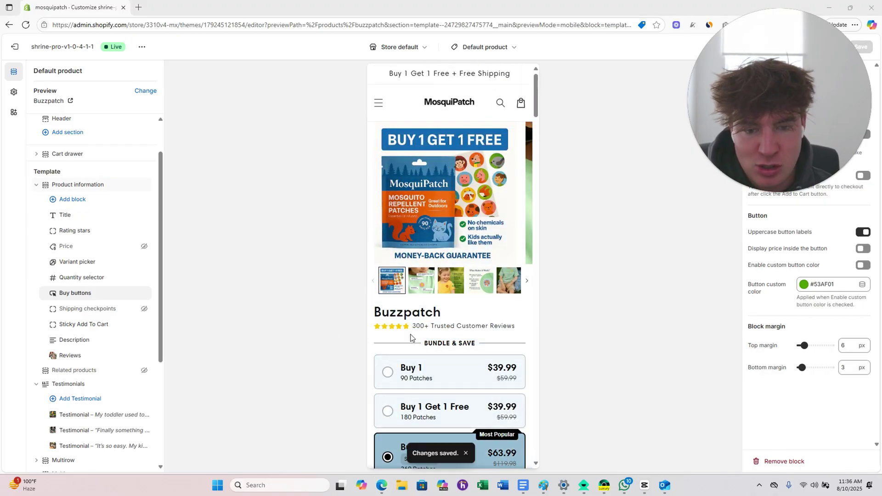
Look over the Buzzpatch bundle offers again and reopen the theme's app embeds down to A2Reviews and Kaching Bundles
scroll(414, 317, "down", 3)
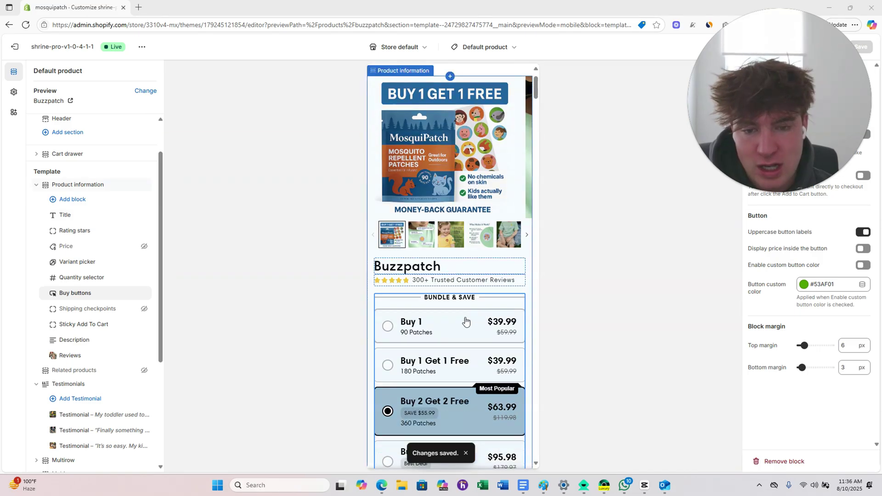
scroll(374, 288, "up", 3)
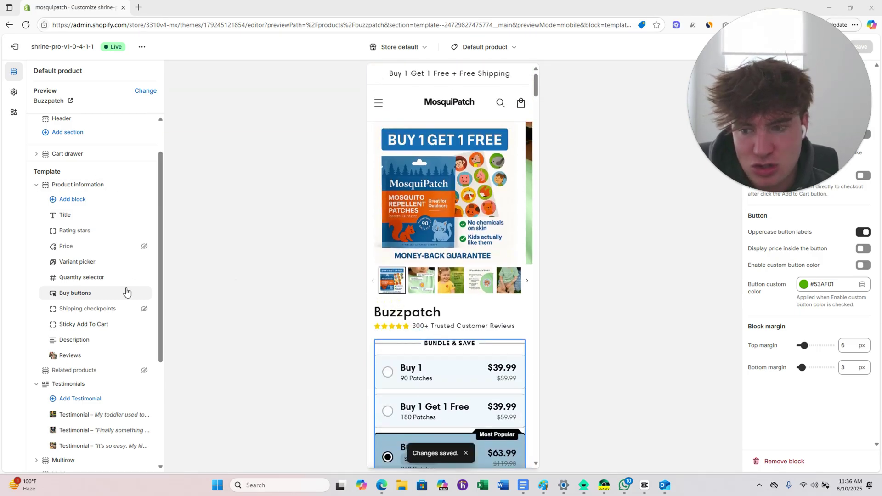
scroll(517, 336, "down", 3)
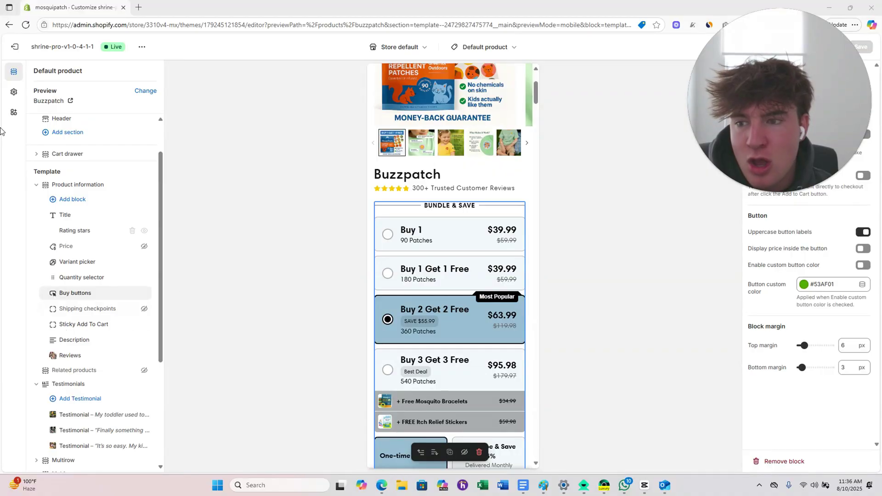
left_click(11, 113)
scroll(110, 302, "down", 1)
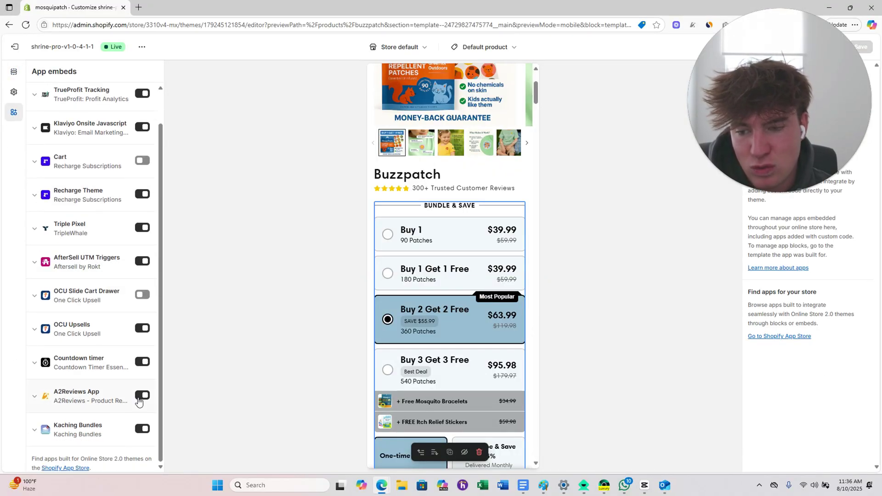
scroll(486, 350, "down", 1)
Skim the mobile Buzzpatch page through the FAQs and customer photo reviews, and return to the product gallery
scroll(486, 350, "down", 20)
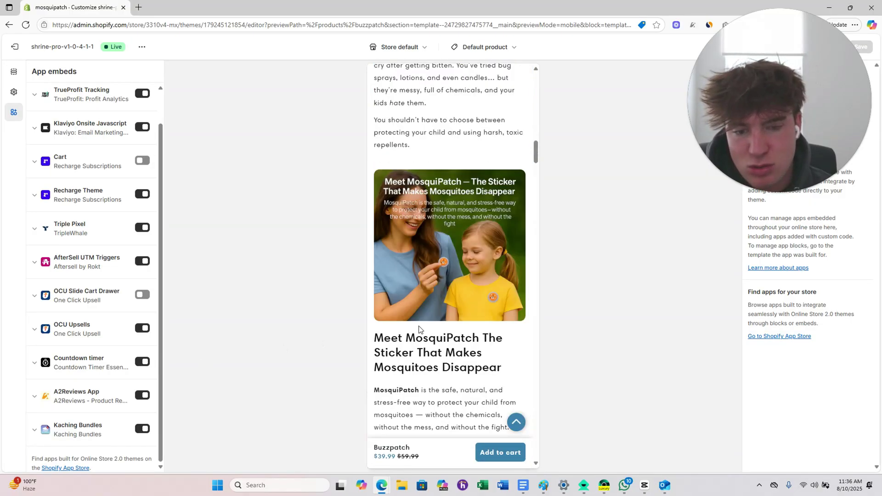
scroll(420, 329, "down", 10)
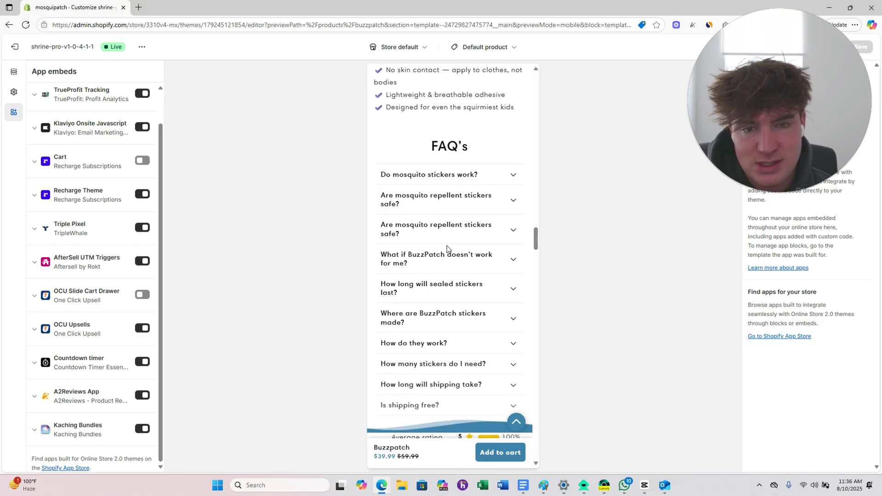
scroll(447, 248, "down", 10)
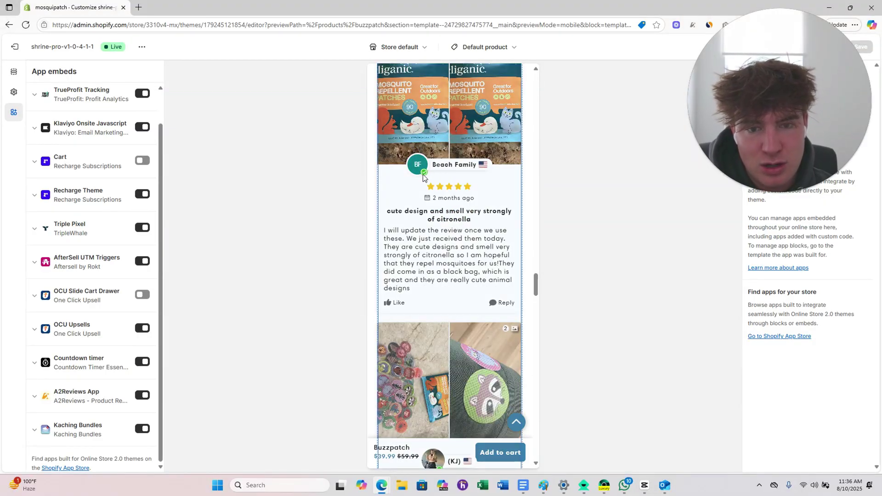
scroll(441, 179, "up", 2)
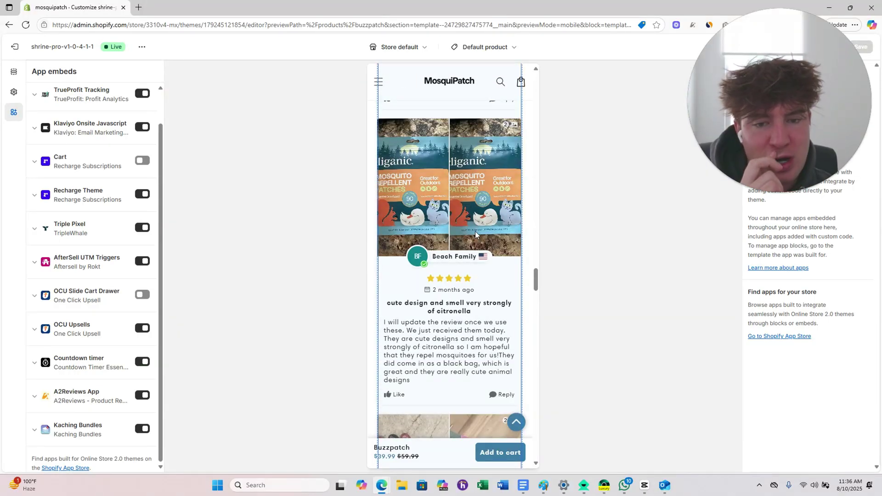
scroll(469, 230, "down", 5)
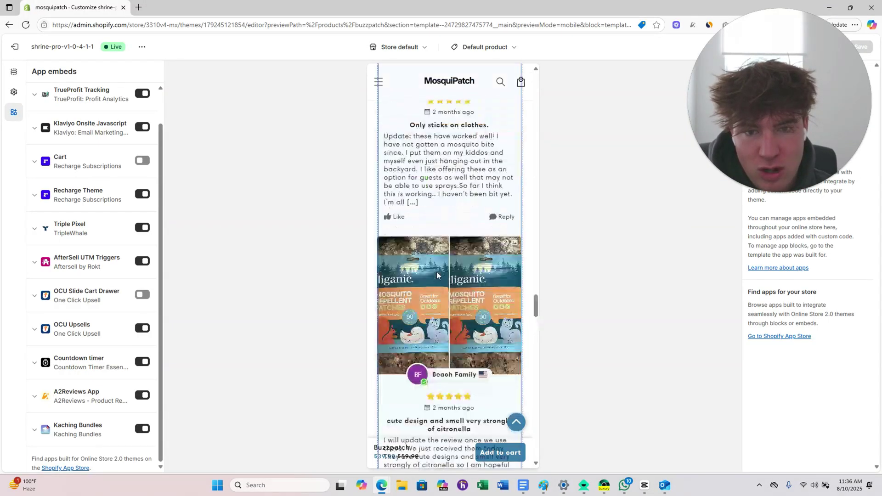
scroll(446, 287, "up", 20)
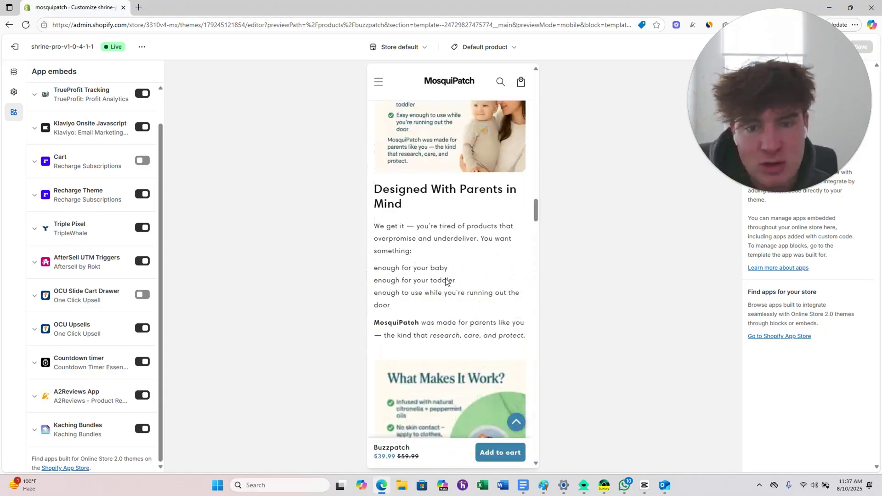
scroll(443, 272, "up", 5)
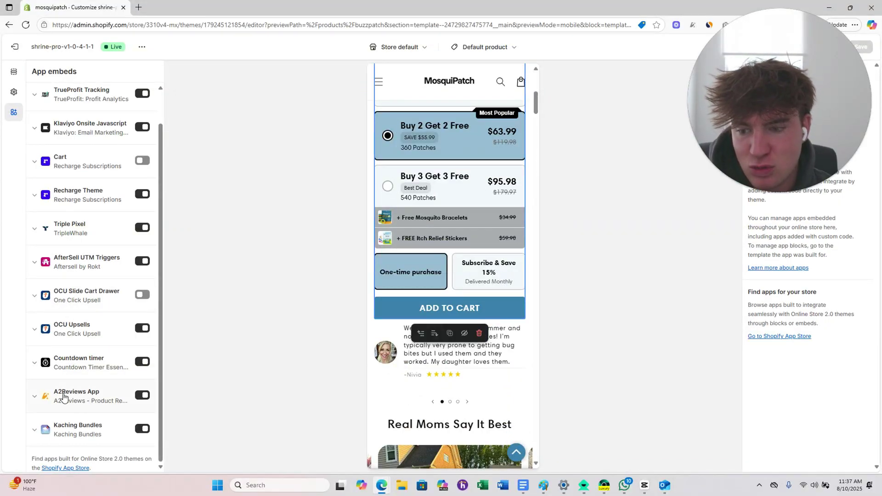
scroll(506, 303, "up", 7)
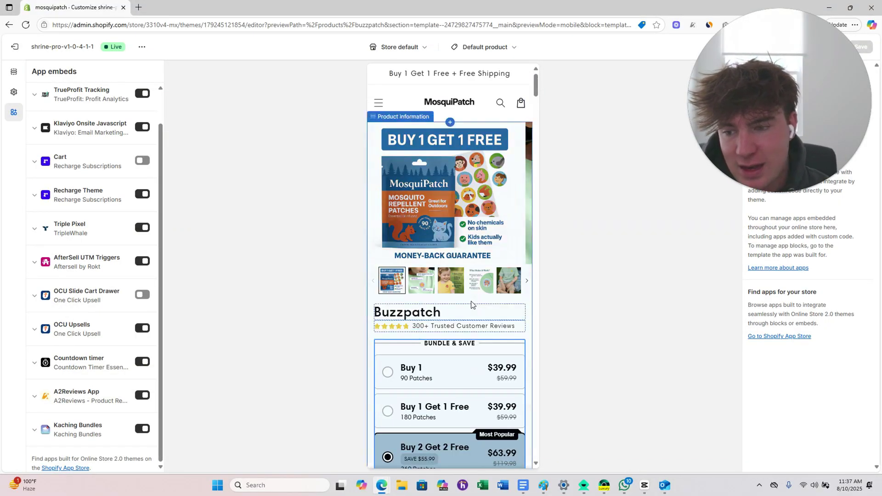
Add the Buy 1 bundle to the cart in the preview and open the Cart drawer section's settings
left_click(418, 374)
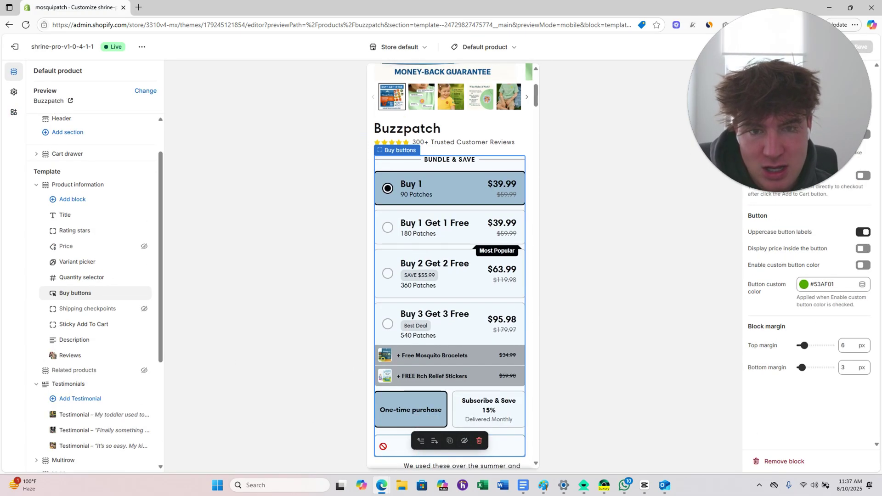
left_click(496, 446)
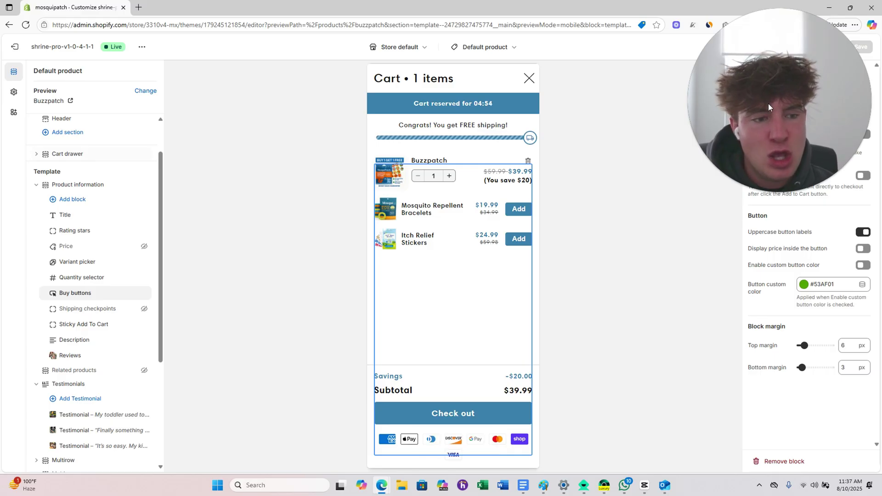
left_click(71, 155)
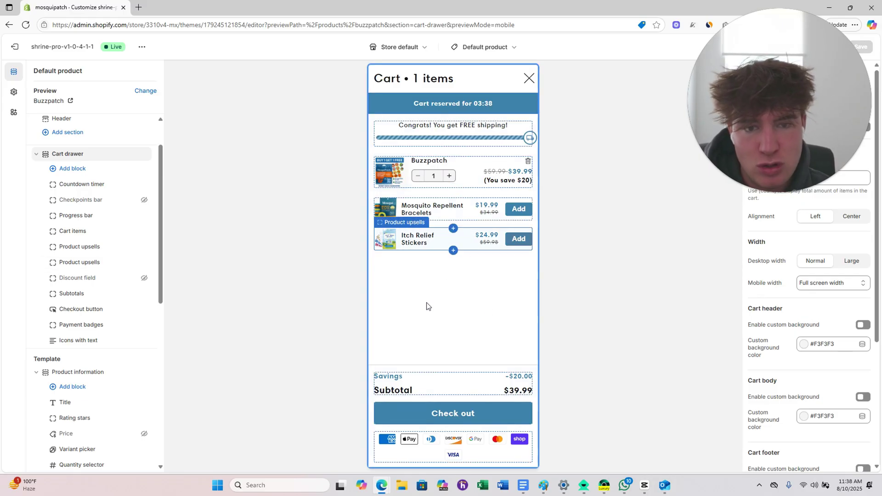
Leave the theme editor and open the Solar Bug Zapper from the store's product list
key("alt+Left")
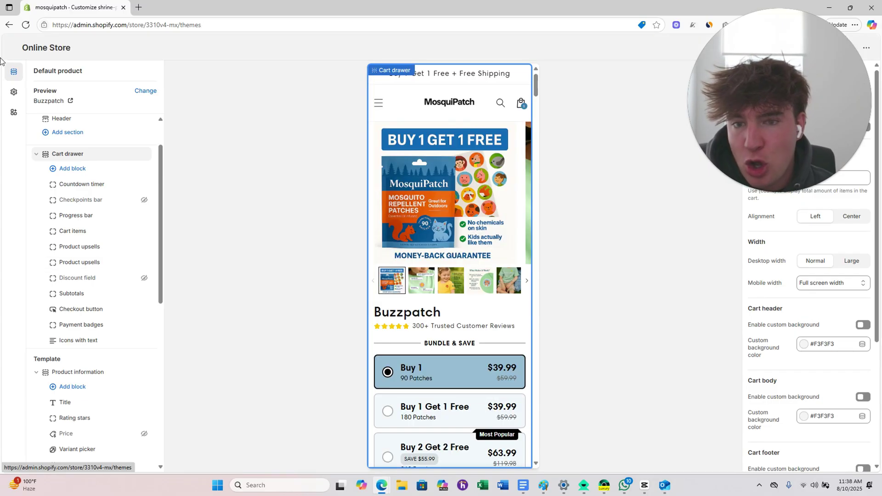
left_click(25, 97)
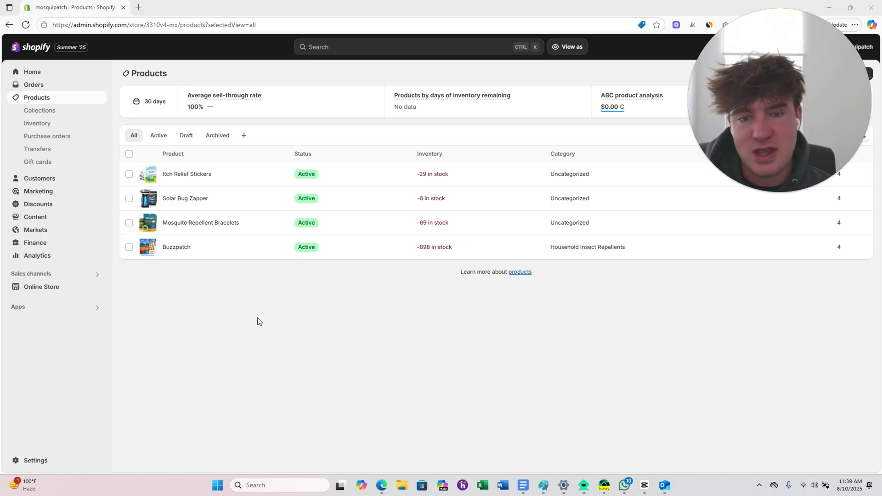
left_click(180, 201)
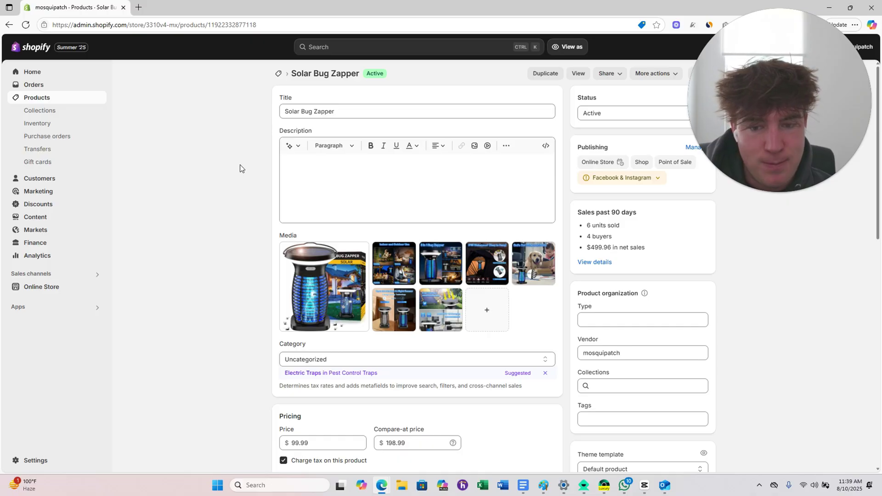
Examine the Solar Bug Zapper's media, pricing, cost, inventory and shipping details
scroll(240, 164, "down", 3)
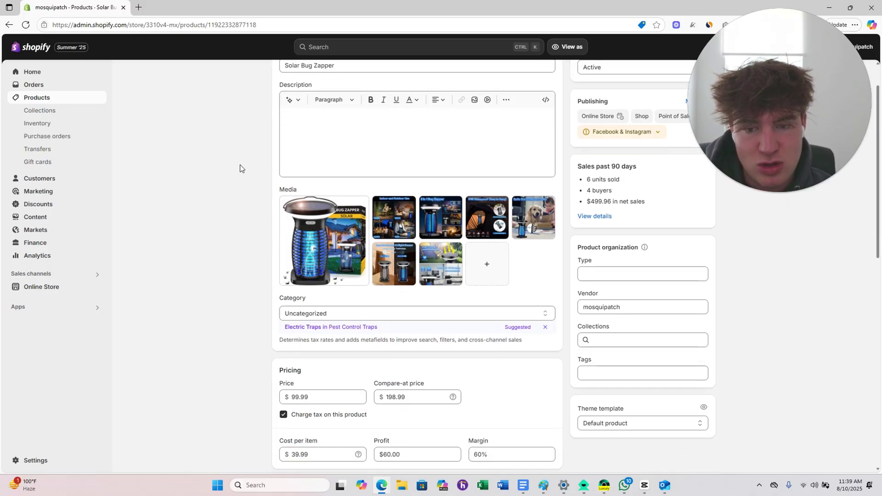
scroll(318, 270, "up", 3)
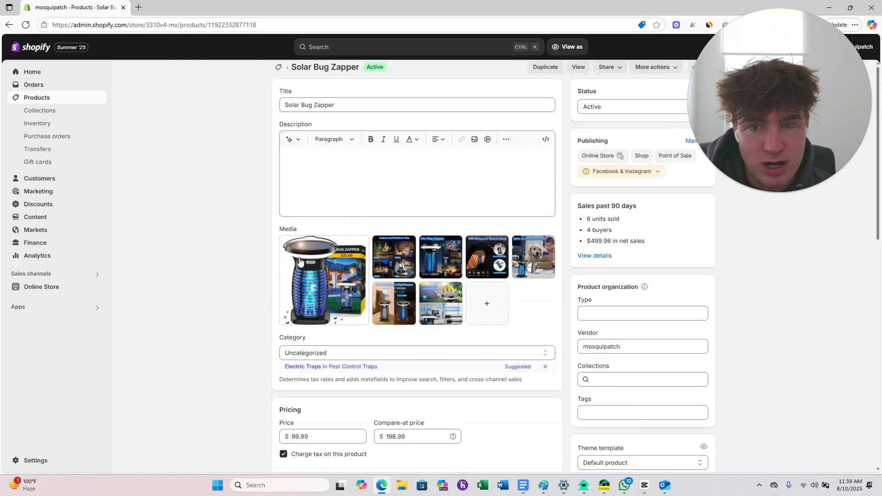
scroll(258, 294, "down", 2)
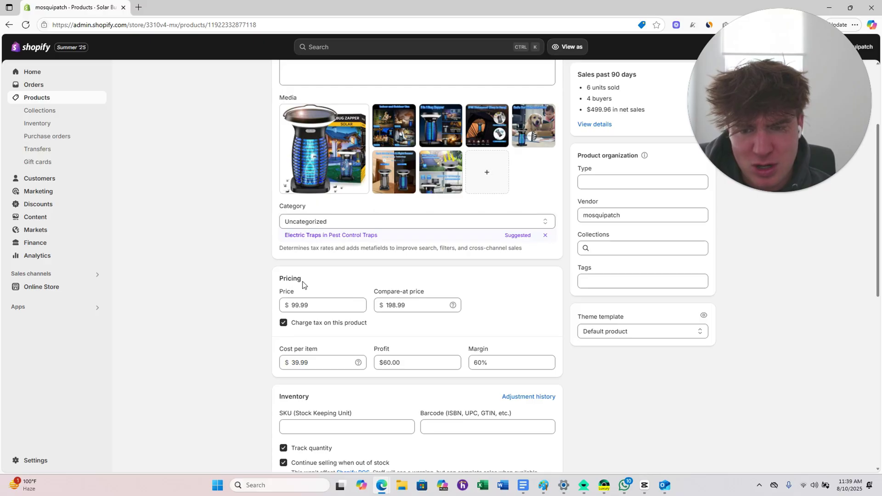
scroll(302, 285, "up", 3)
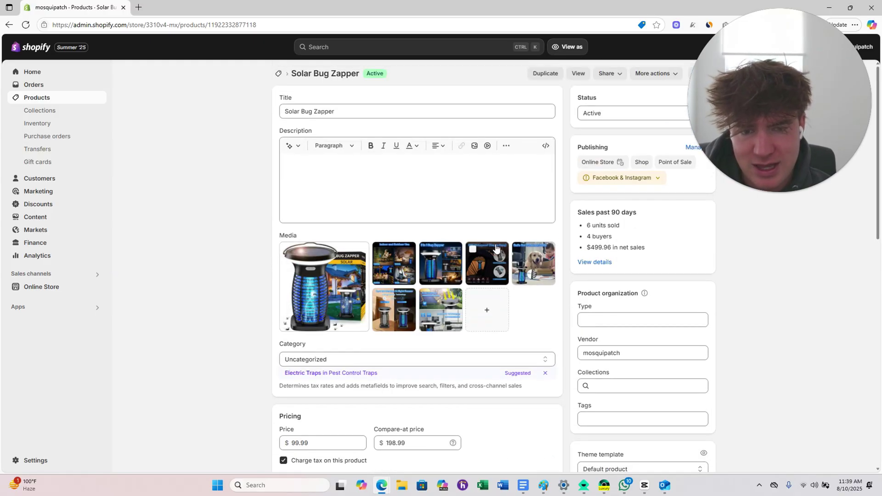
scroll(423, 248, "down", 4)
scroll(404, 249, "down", 5)
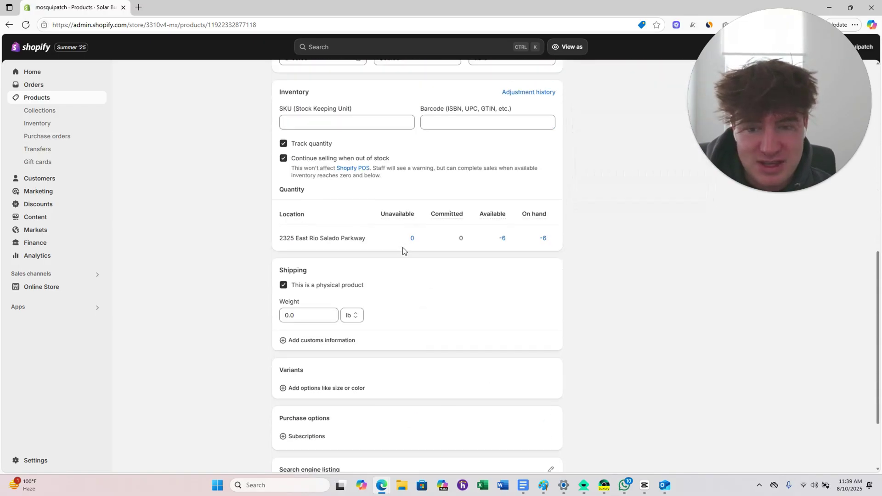
scroll(395, 250, "up", 10)
scroll(319, 322, "down", 1)
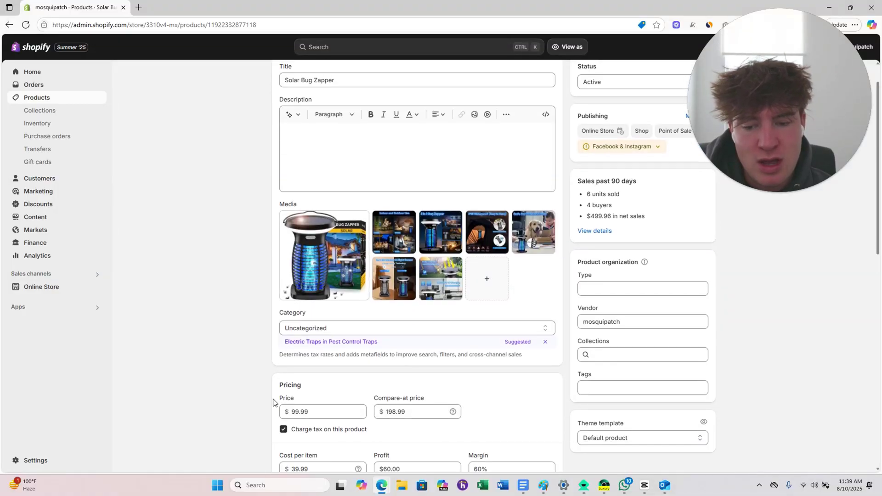
scroll(294, 342, "up", 1)
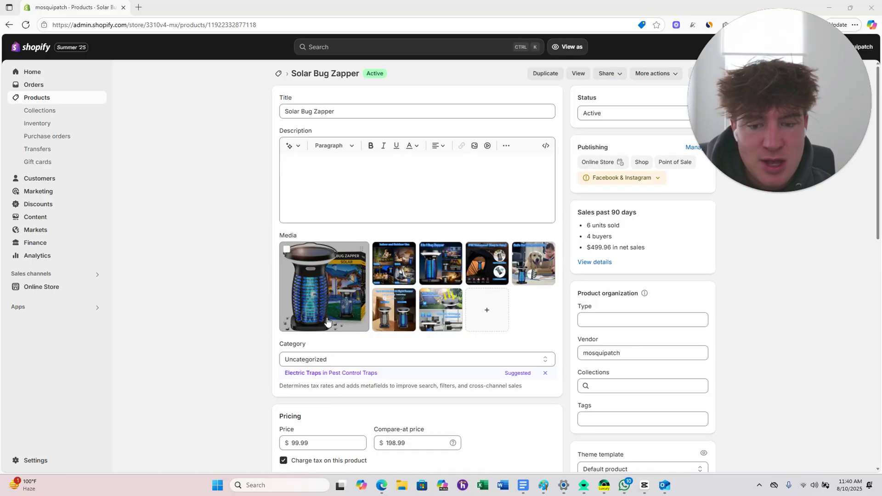
scroll(412, 359, "down", 1)
Return to the live theme's editor on the mobile Buzzpatch page and open the Product information section's settings
left_click(83, 98)
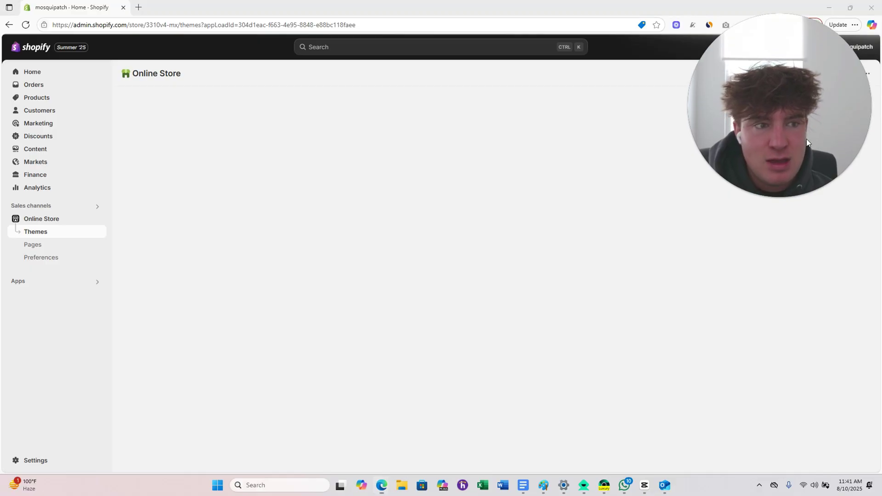
left_click(396, 220)
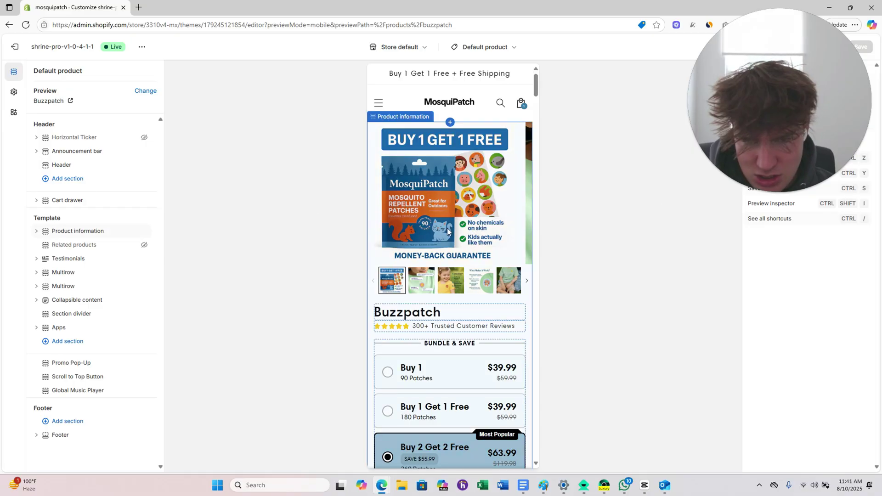
left_click(422, 285)
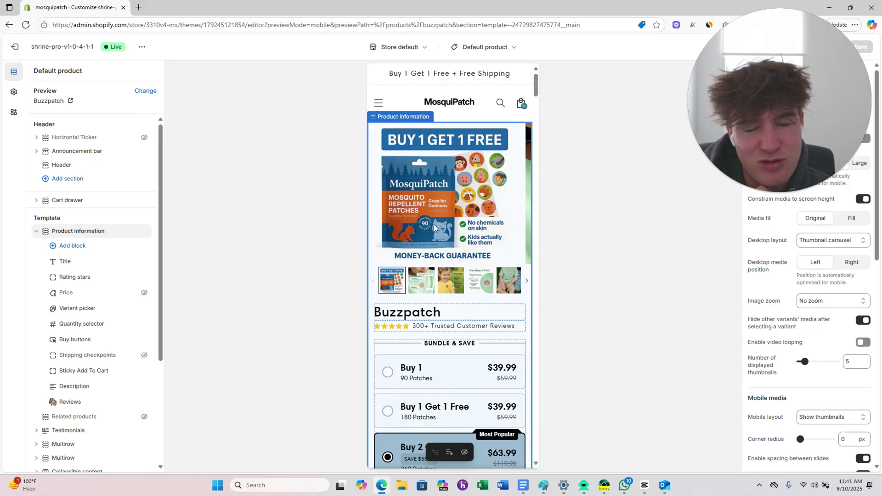
Review the Buzzpatch bundle offers, free gifts and purchase options down to the customer review under the cart button
scroll(434, 224, "down", 3)
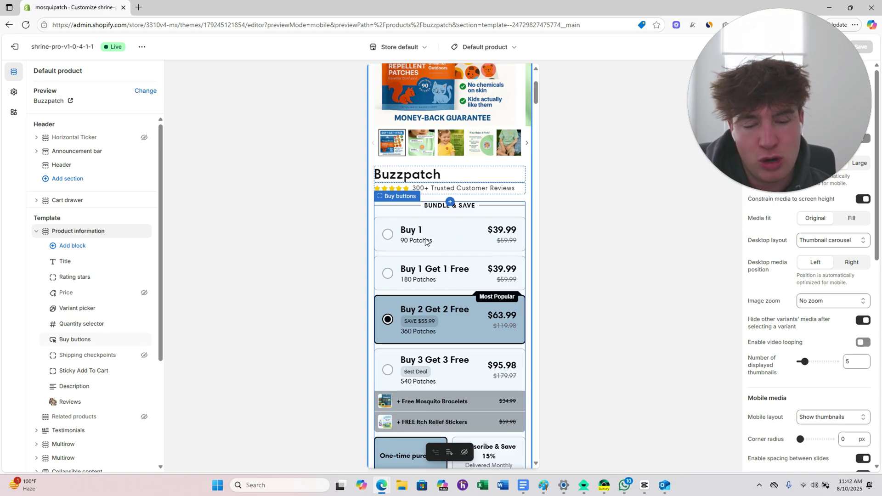
scroll(426, 241, "down", 2)
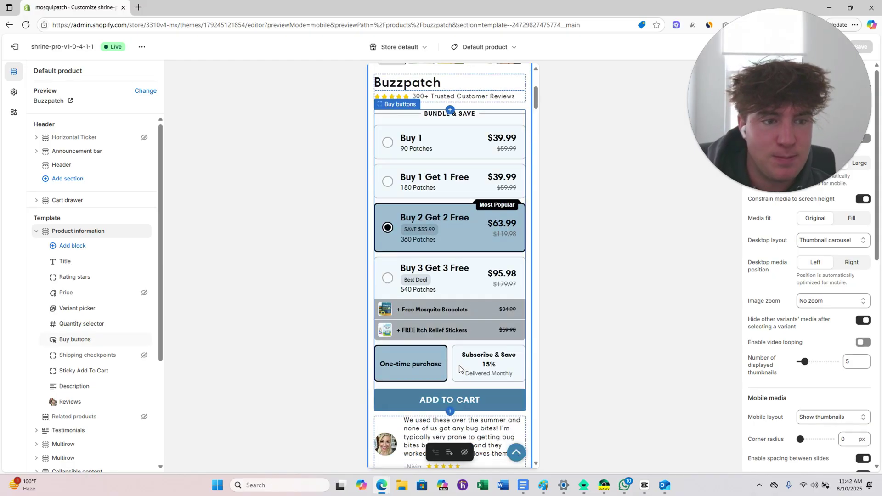
scroll(422, 354, "down", 2)
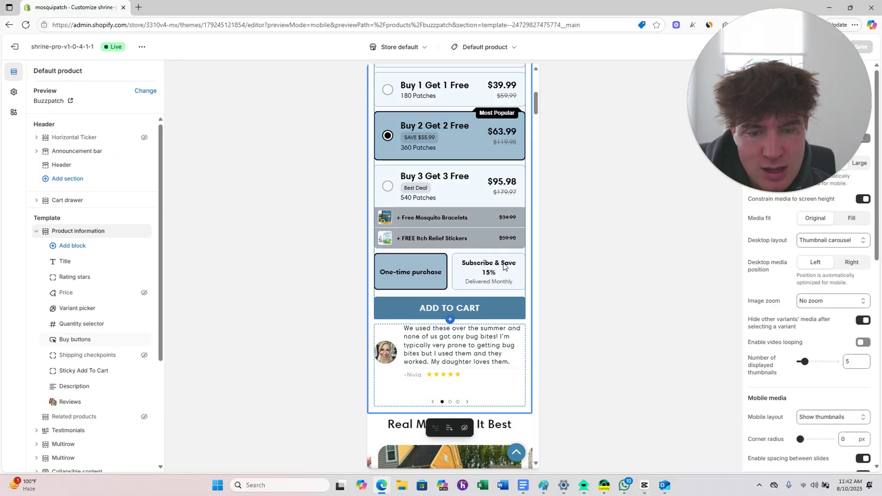
Browse the customer testimonial cards under "Real Moms Say It Best" and return to the first card
scroll(501, 265, "down", 4)
scroll(480, 285, "down", 3)
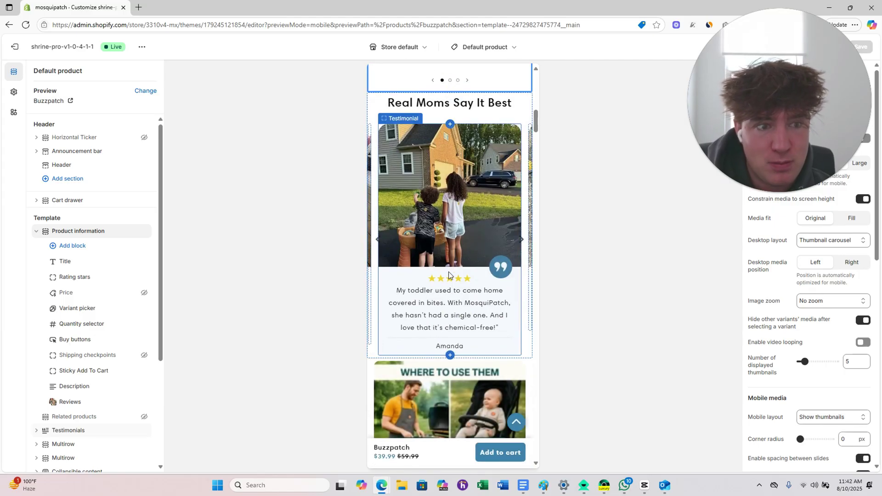
left_click(523, 237)
left_click(522, 228)
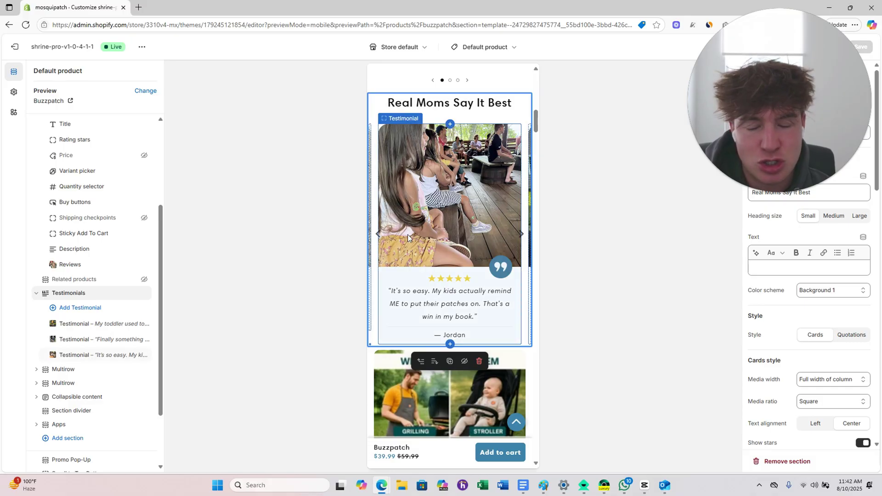
left_click(382, 236)
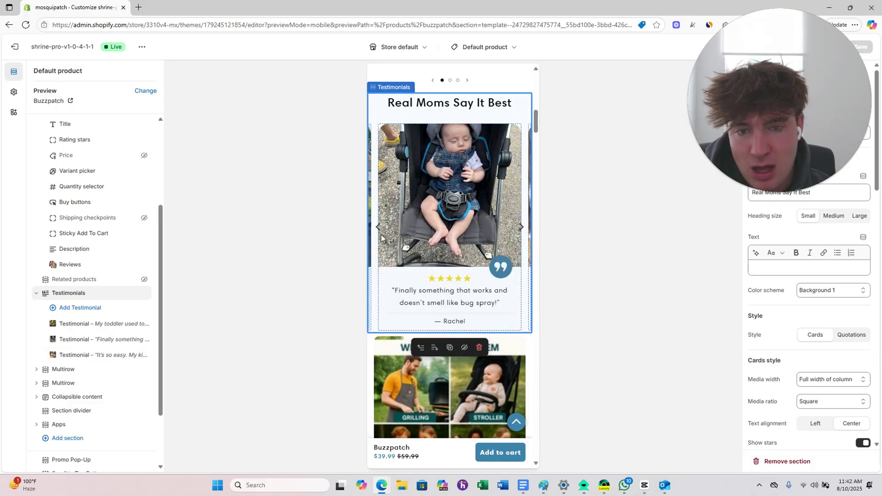
left_click(381, 234)
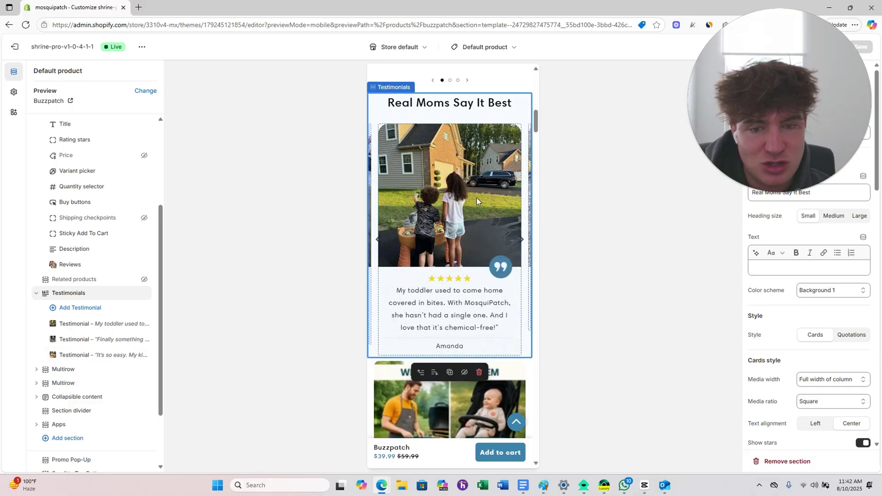
Examine the Buzzpatch page's image-and-text rows from "Where To Use Them" through "What Makes It Work?" down to the FAQs
scroll(469, 191, "down", 5)
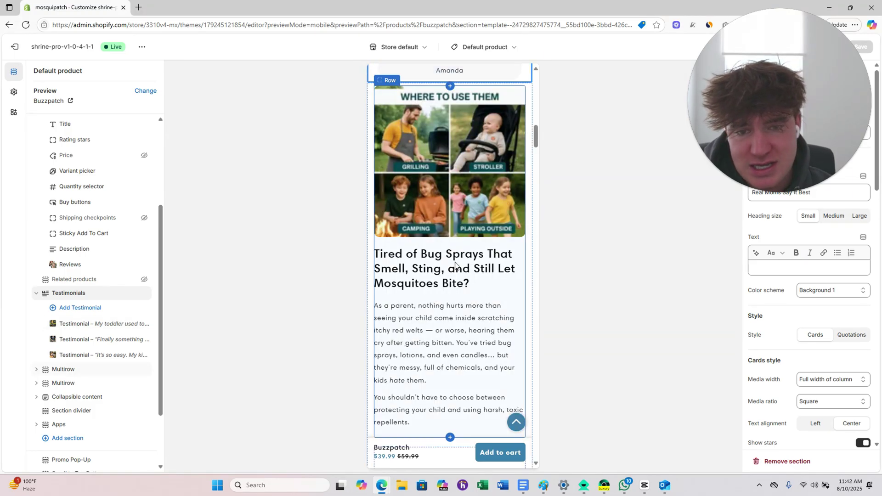
scroll(453, 269, "down", 5)
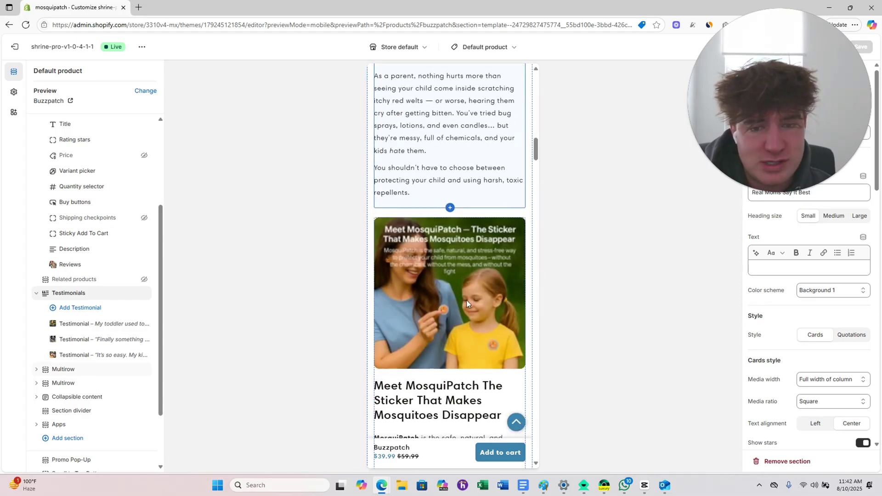
scroll(439, 272, "down", 10)
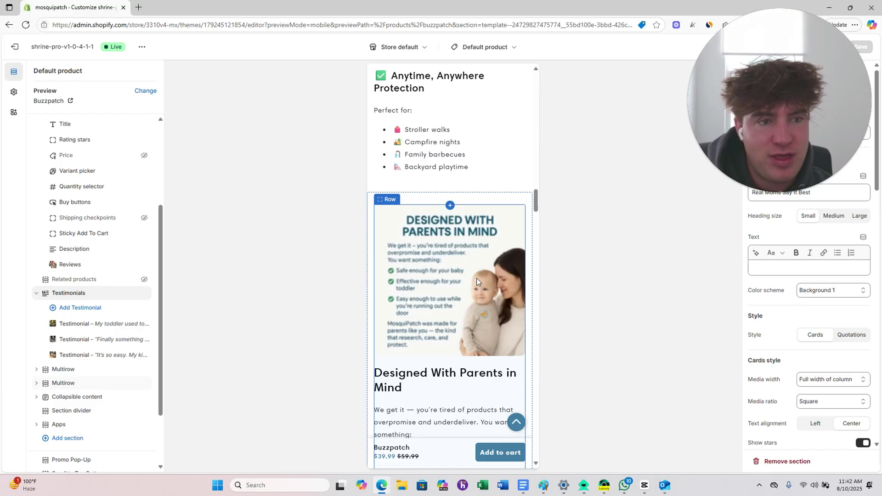
scroll(476, 278, "down", 5)
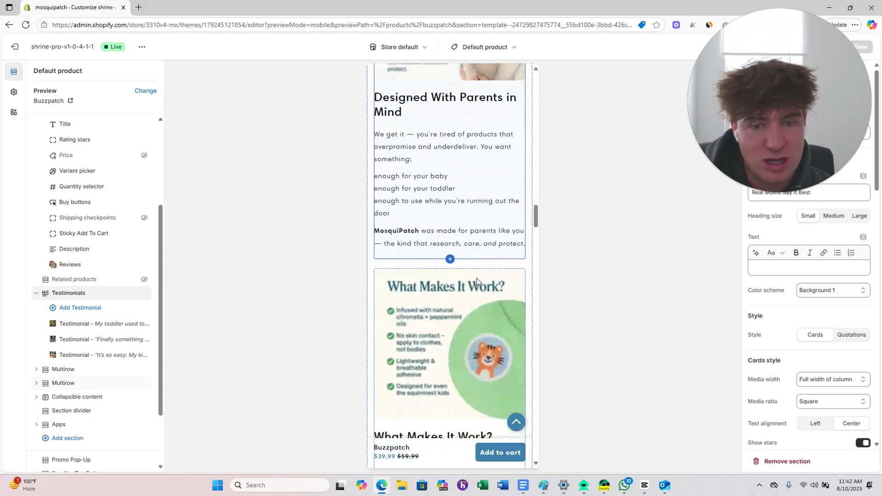
scroll(477, 277, "down", 8)
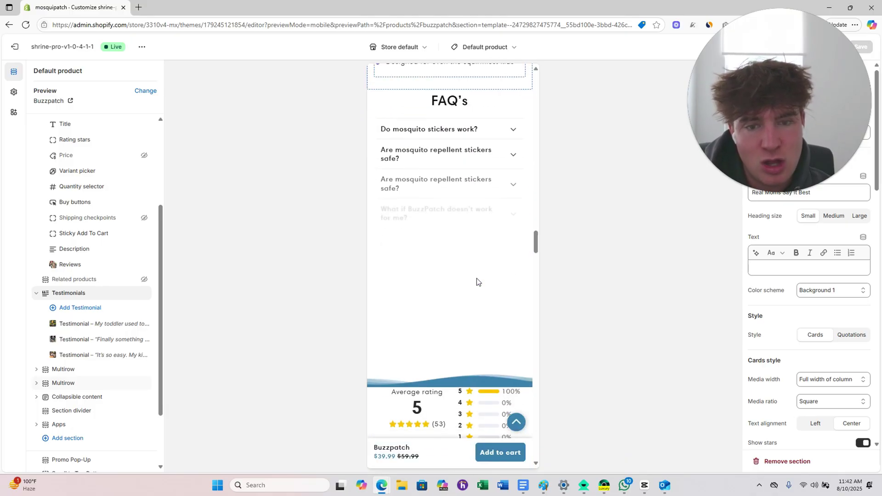
Recheck the page flow between the testimonials and the "Why Parents Are Making the Switch" benefits, ending back at the testimonials
scroll(476, 280, "up", 5)
scroll(477, 282, "up", 10)
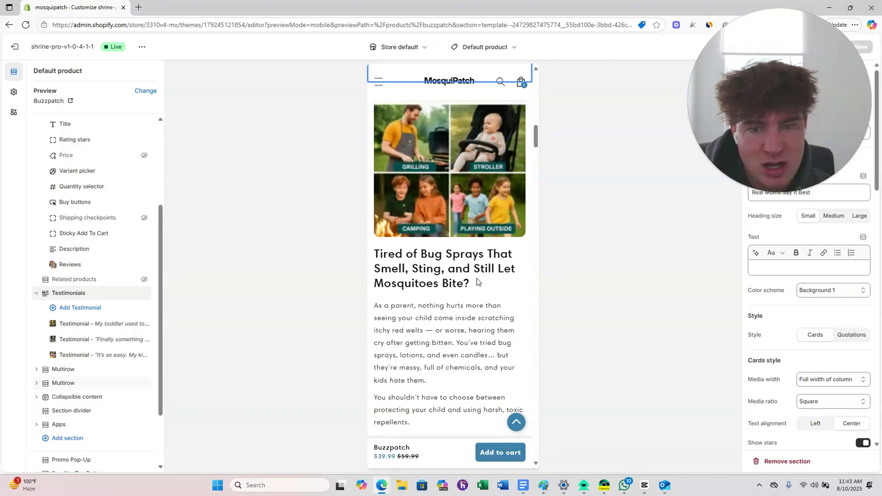
scroll(476, 277, "up", 5)
scroll(476, 278, "down", 3)
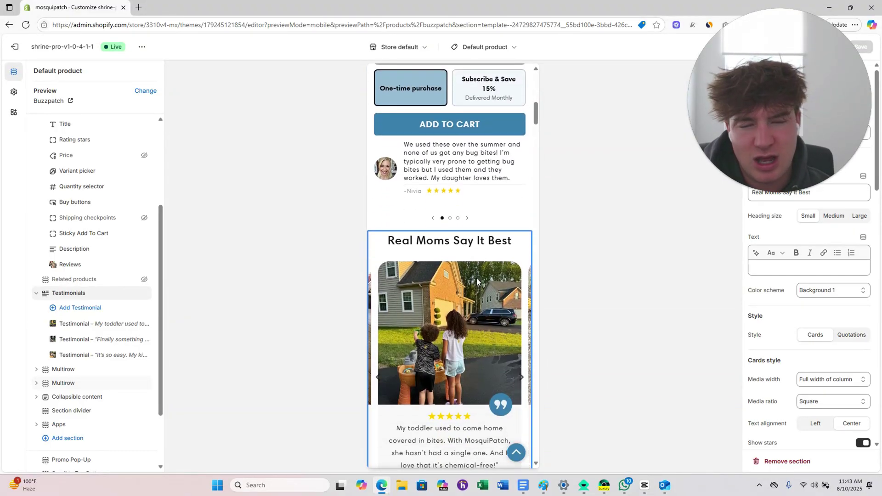
scroll(436, 322, "down", 10)
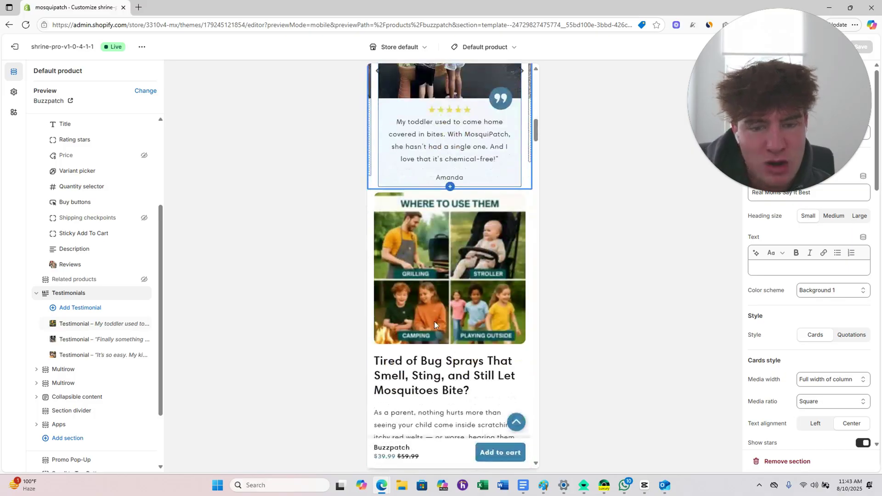
scroll(496, 345, "down", 15)
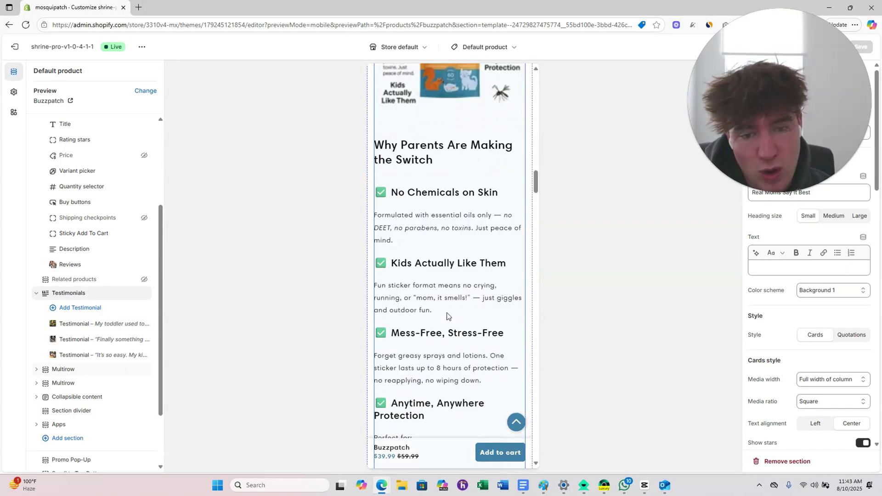
scroll(448, 303, "up", 20)
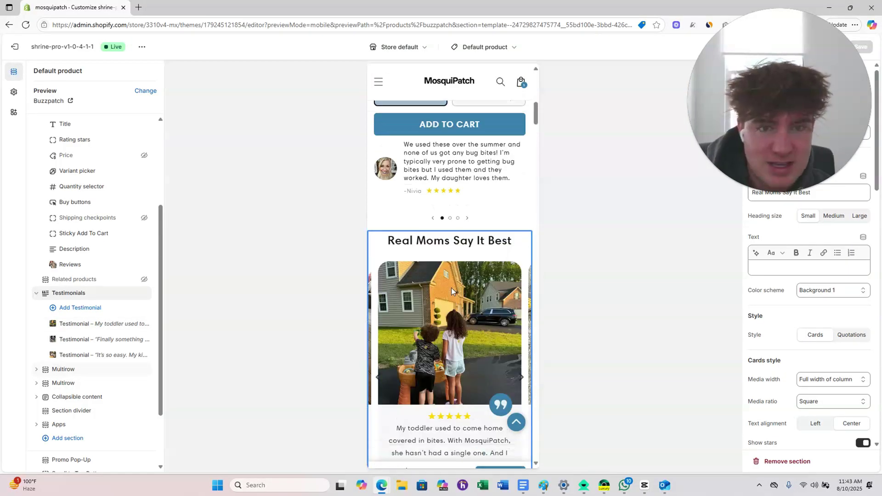